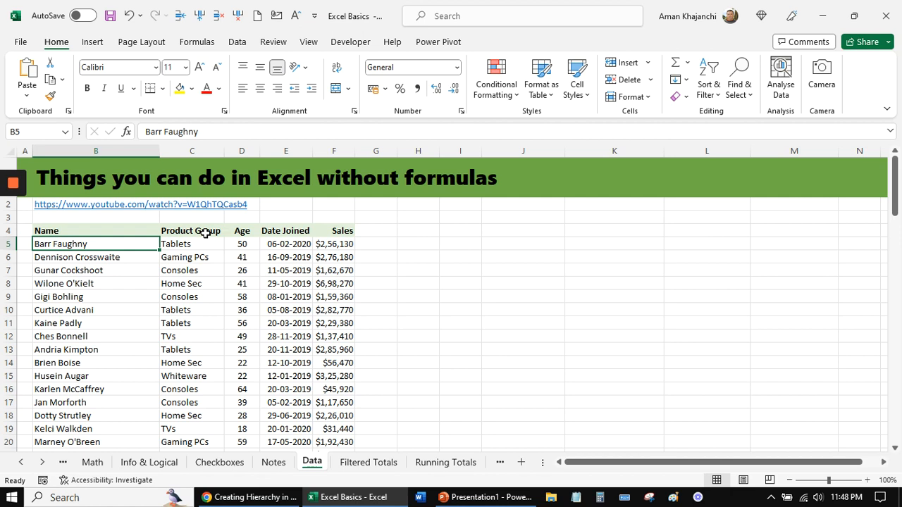
Step: Select the Product Group data from its header down to the last row and look through the entries
{"action": "left_click", "coordinate": [204, 233]}
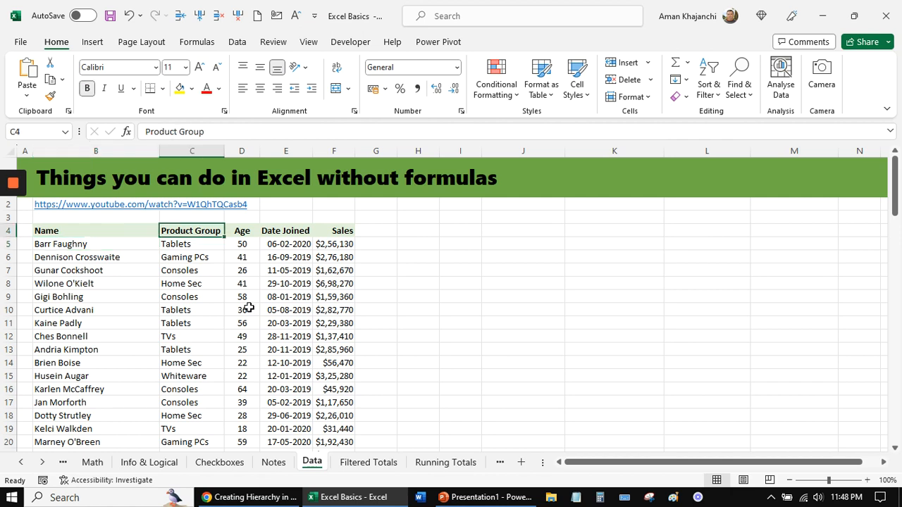
{"action": "key", "text": "ctrl+shift+Down"}
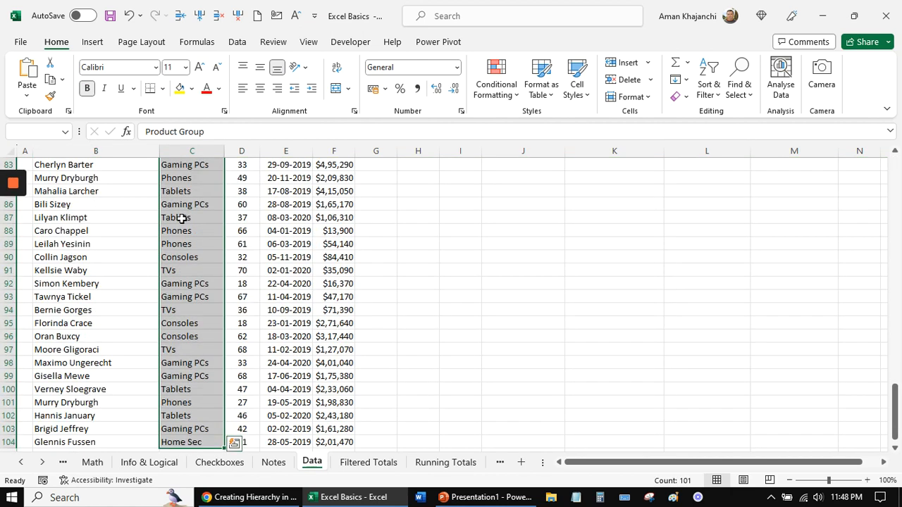
{"action": "scroll", "coordinate": [198, 226], "scroll_direction": "up", "scroll_amount": 17}
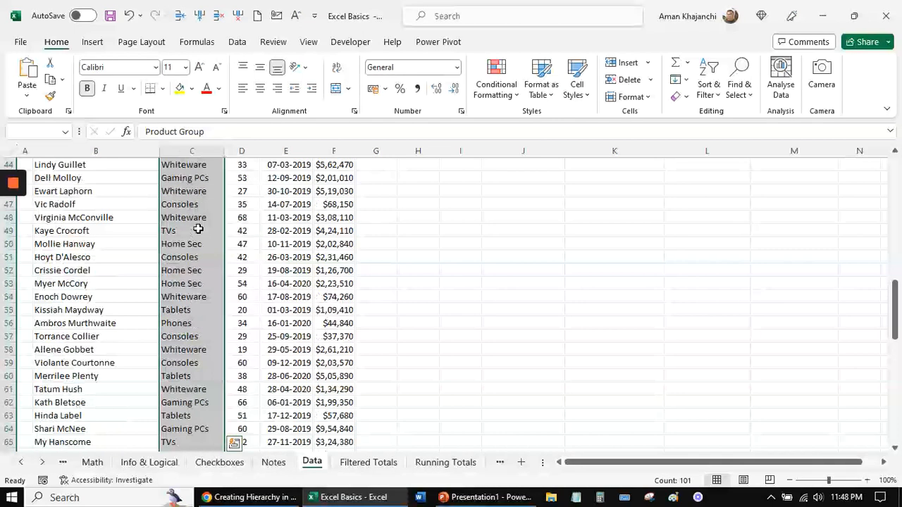
{"action": "scroll", "coordinate": [198, 232], "scroll_direction": "down", "scroll_amount": 20}
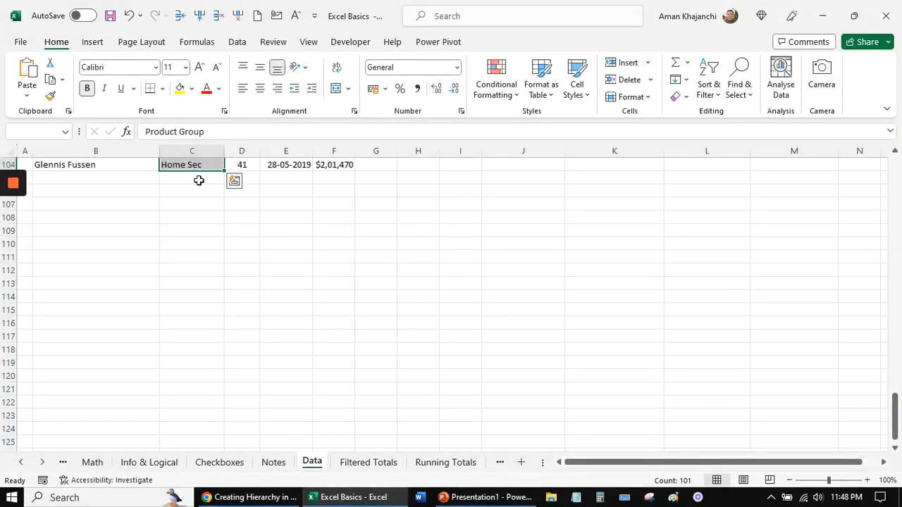
{"action": "scroll", "coordinate": [199, 181], "scroll_direction": "up", "scroll_amount": 20}
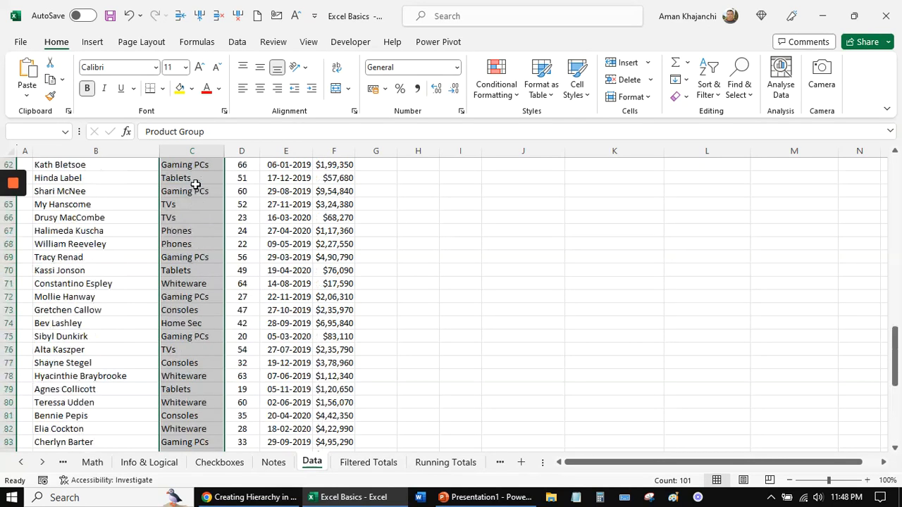
{"action": "scroll", "coordinate": [195, 184], "scroll_direction": "up", "scroll_amount": 5}
{"action": "scroll", "coordinate": [195, 184], "scroll_direction": "up", "scroll_amount": 1}
{"action": "scroll", "coordinate": [193, 187], "scroll_direction": "down", "scroll_amount": 2}
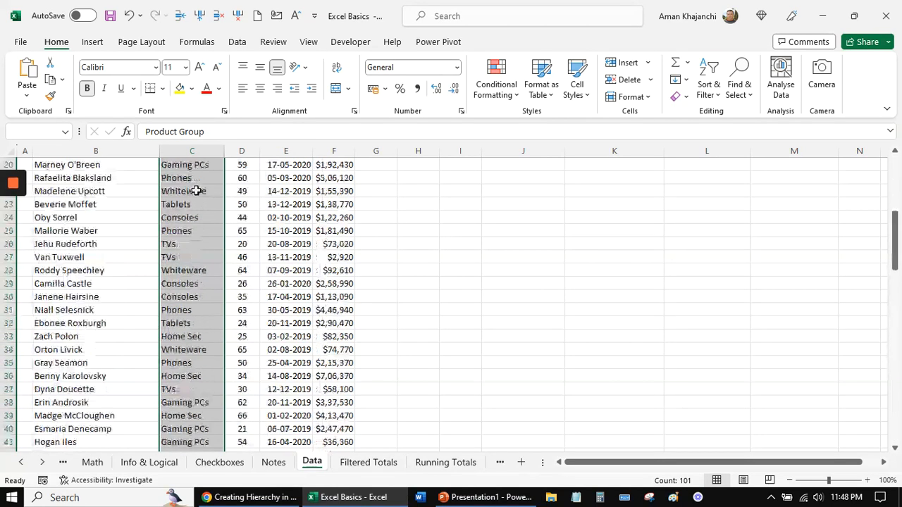
{"action": "scroll", "coordinate": [195, 191], "scroll_direction": "up", "scroll_amount": 6}
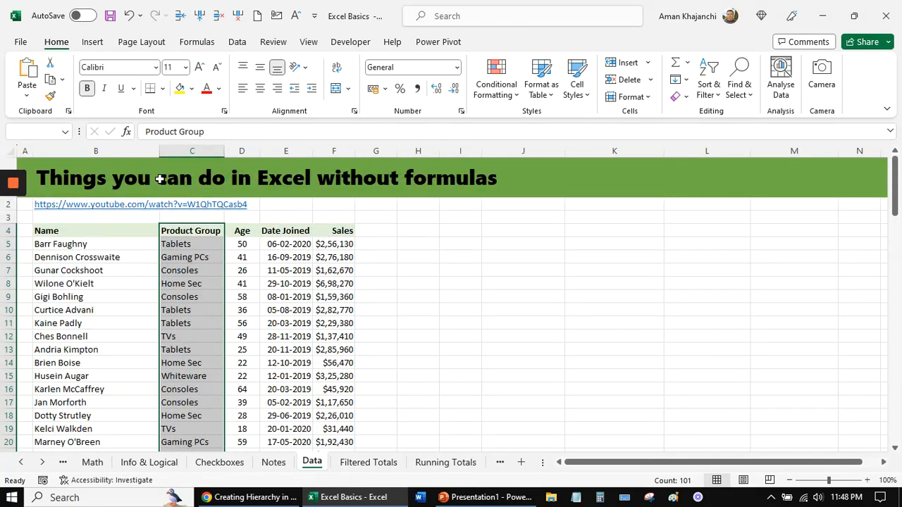
Step: Delete the three sheet rows above the table header, including the title banner and the link row
{"action": "left_click", "coordinate": [160, 180]}
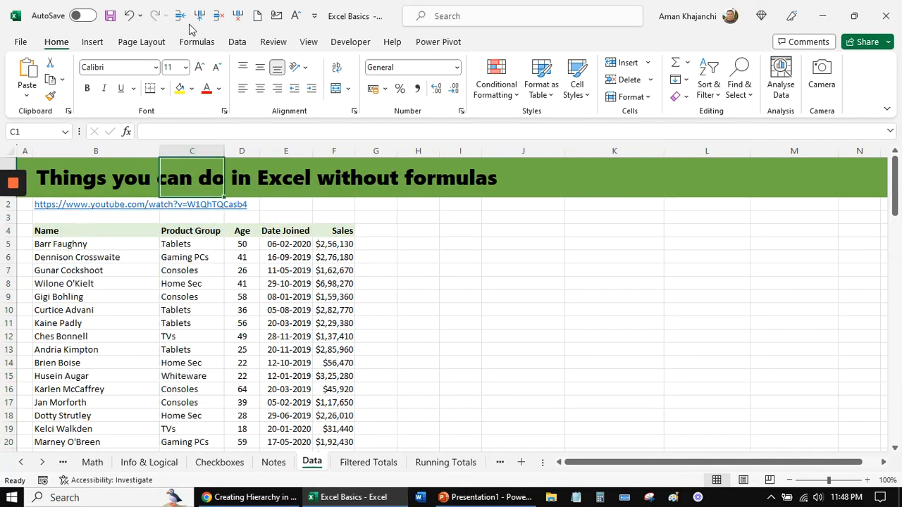
{"action": "left_click", "coordinate": [221, 16]}
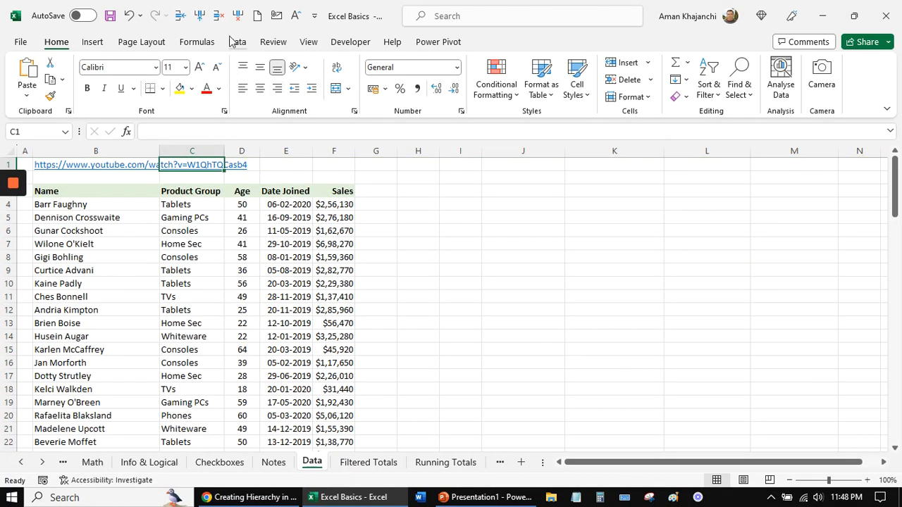
{"action": "left_click", "coordinate": [219, 16]}
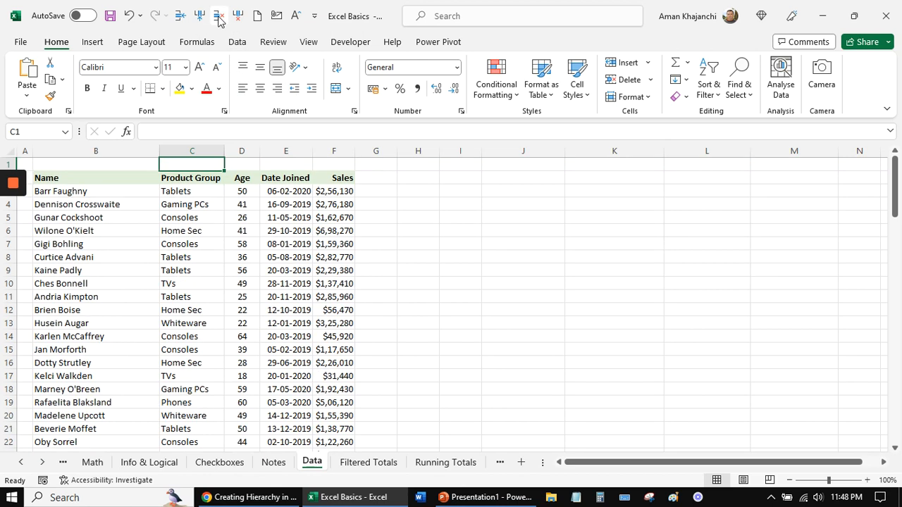
{"action": "left_click", "coordinate": [219, 16]}
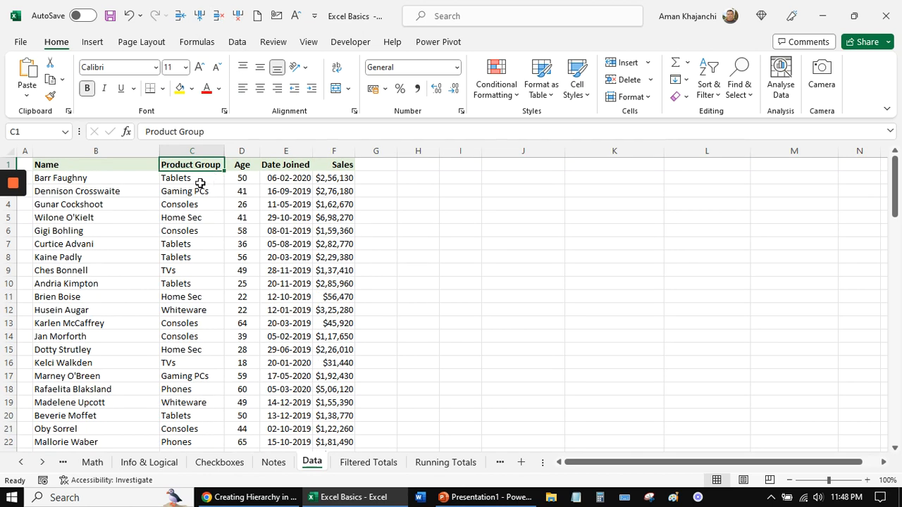
Step: Reselect the Product Group range from C1 to the last entry and check how far it extends
{"action": "left_click_drag", "start_coordinate": [197, 166], "coordinate": [195, 274]}
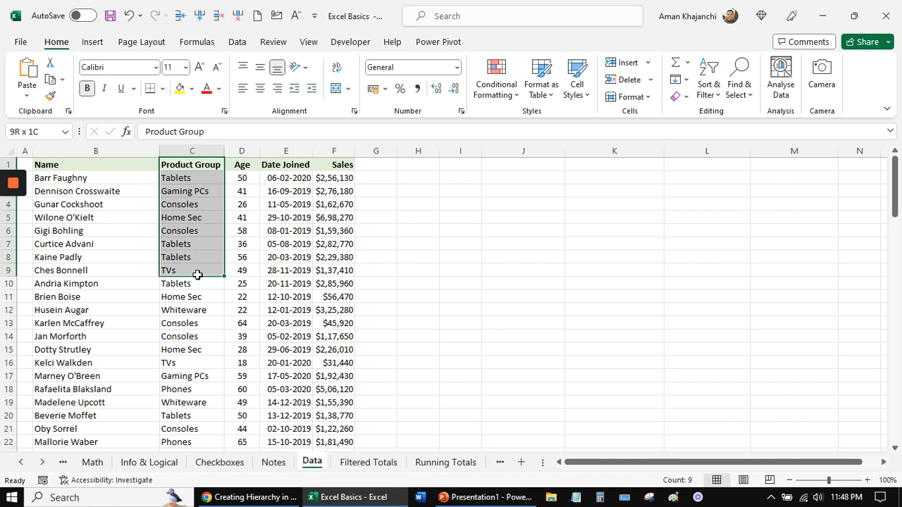
{"action": "key", "text": "ctrl+shift+Down"}
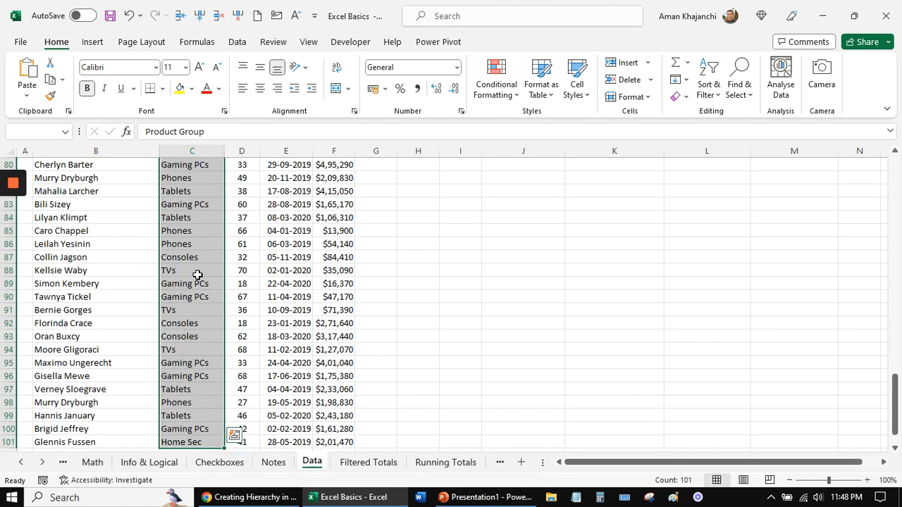
{"action": "scroll", "coordinate": [198, 274], "scroll_direction": "down", "scroll_amount": 2}
{"action": "scroll", "coordinate": [199, 275], "scroll_direction": "up", "scroll_amount": 18}
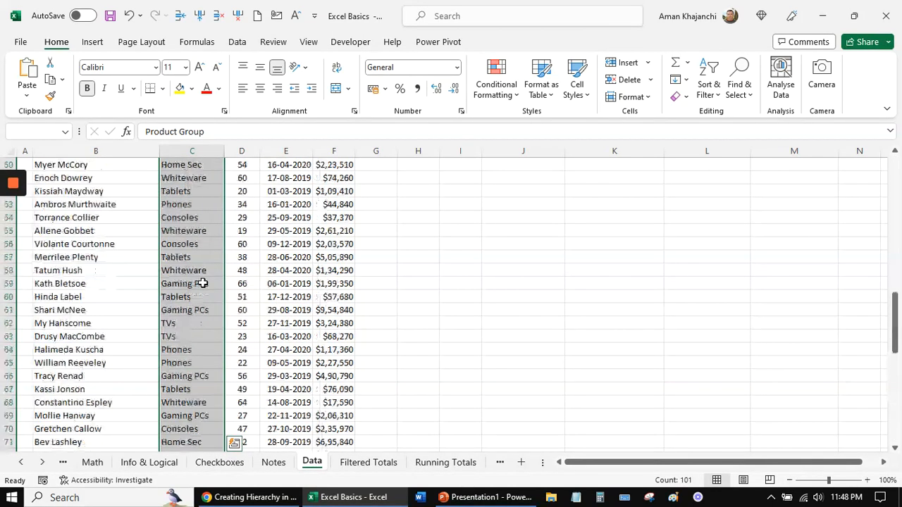
{"action": "scroll", "coordinate": [203, 283], "scroll_direction": "up", "scroll_amount": 10}
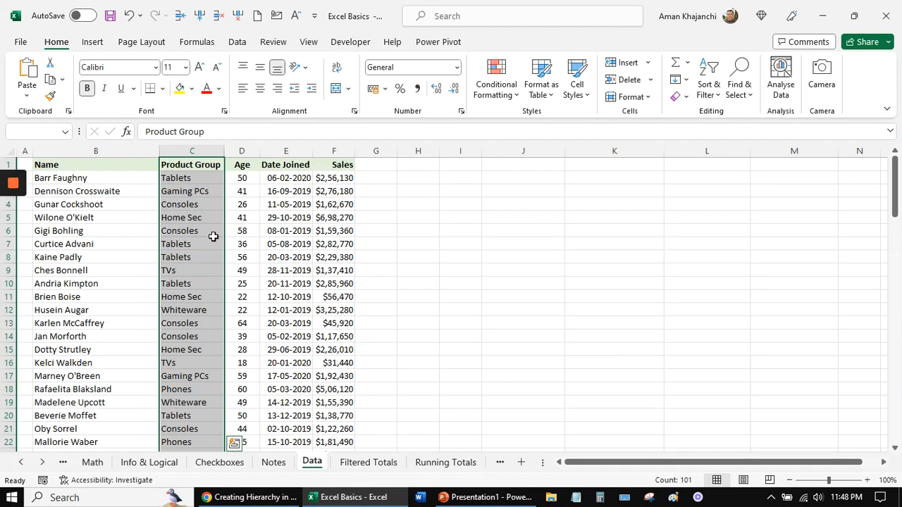
Step: Add a conditional formatting rule to all of column C giving text containing "Consoles" Light Red Fill with Dark Red Text
{"action": "left_click", "coordinate": [200, 146]}
{"action": "left_click_drag", "start_coordinate": [893, 208], "coordinate": [889, 429]}
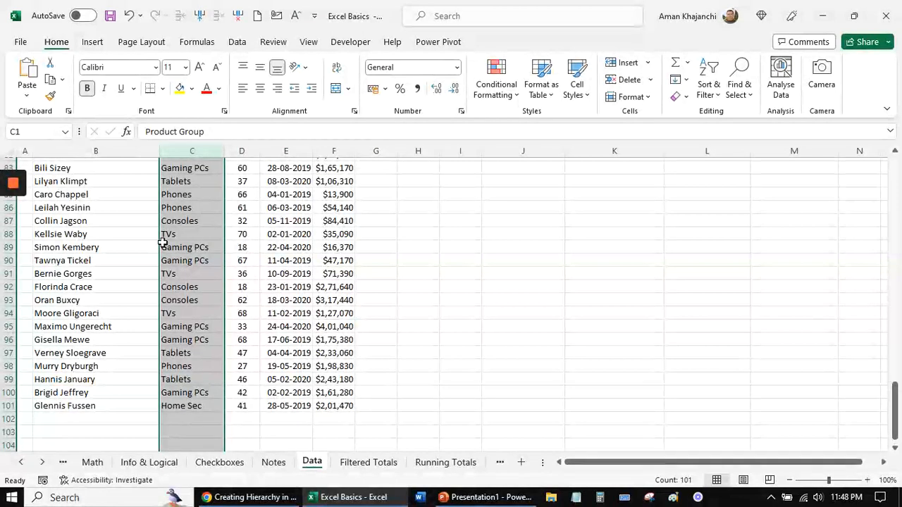
{"action": "scroll", "coordinate": [162, 238], "scroll_direction": "down", "scroll_amount": 5}
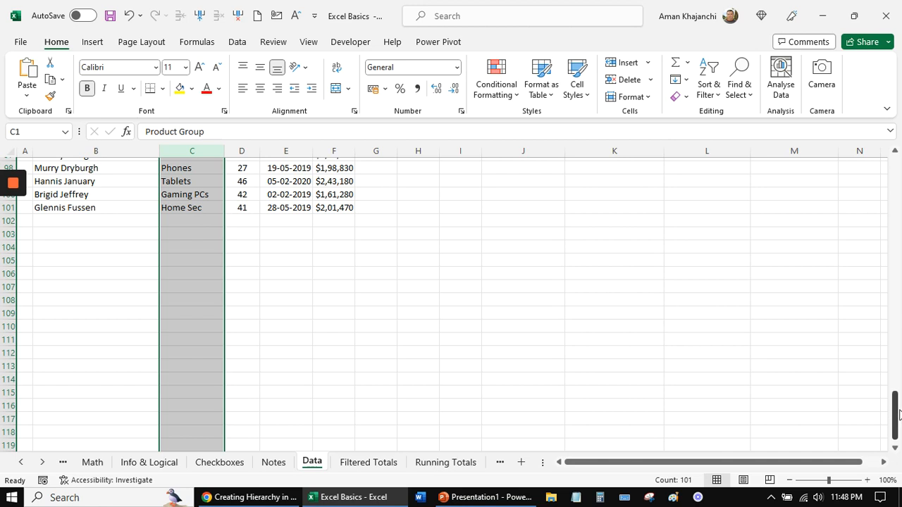
{"action": "left_click_drag", "start_coordinate": [897, 417], "coordinate": [897, 163]}
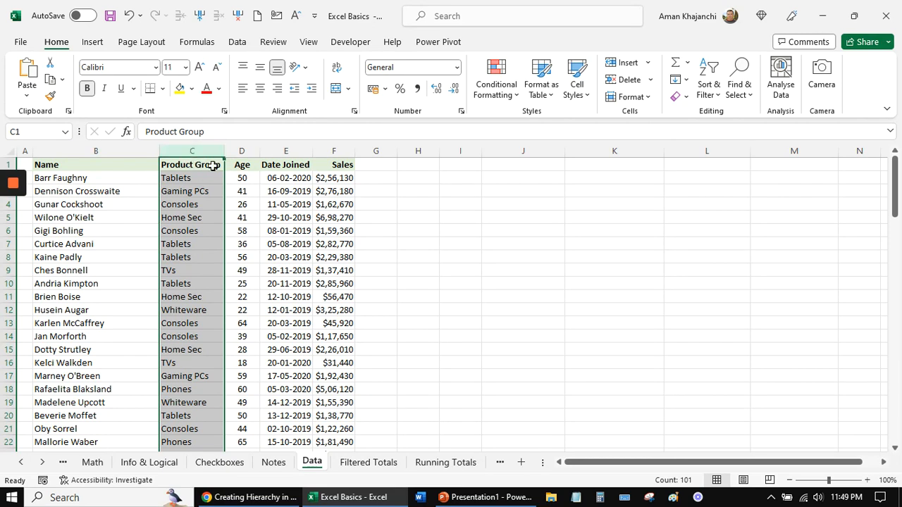
{"action": "left_click", "coordinate": [491, 95]}
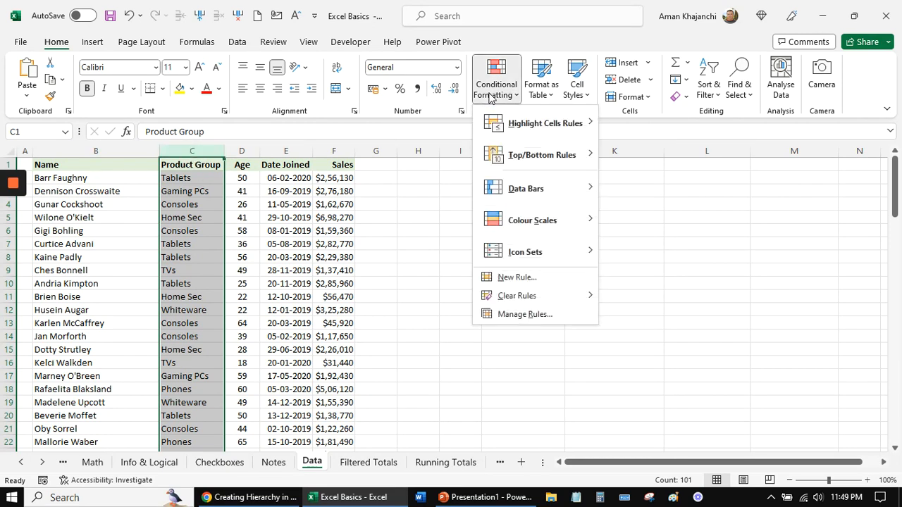
{"action": "mouse_move", "coordinate": [524, 131]}
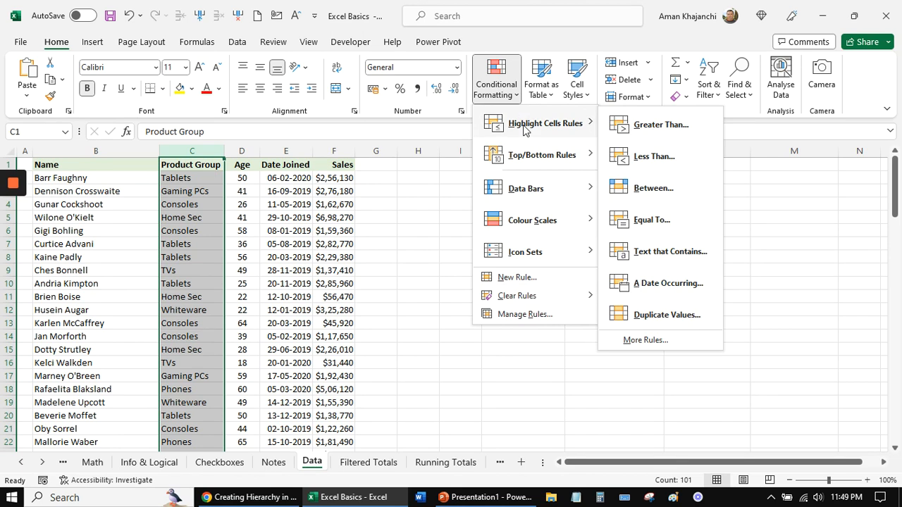
{"action": "left_click", "coordinate": [653, 259]}
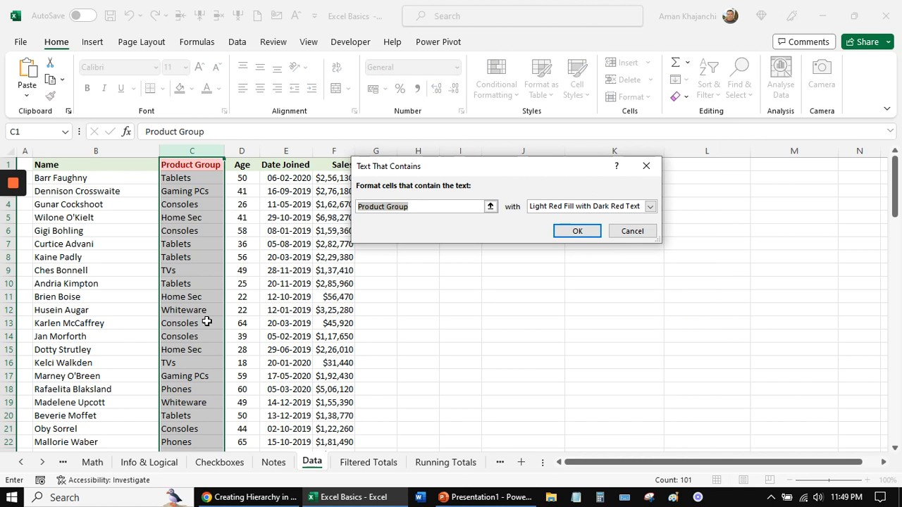
{"action": "type", "text": "Consoles"}
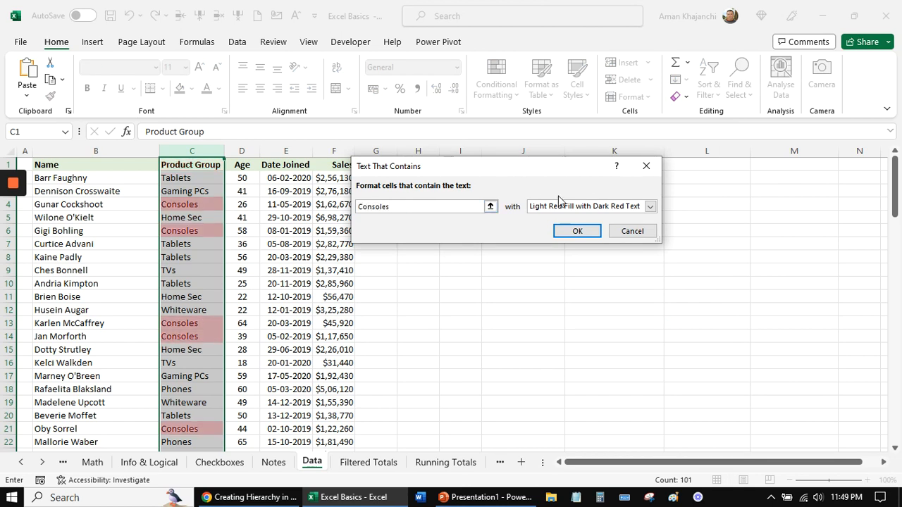
{"action": "left_click", "coordinate": [577, 231]}
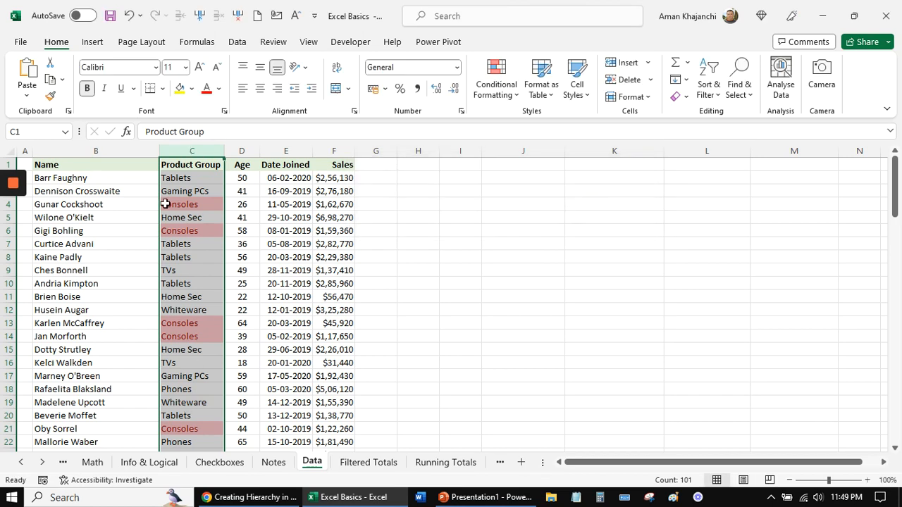
Step: Add a text-contains highlighting rule to column C for "TVs" with Green Fill with Dark Green Text
{"action": "left_click", "coordinate": [498, 94]}
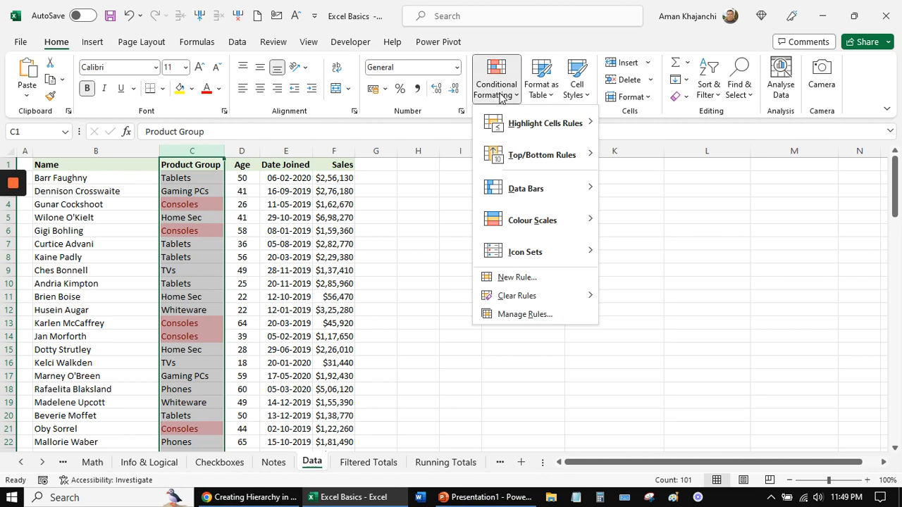
{"action": "mouse_move", "coordinate": [528, 124]}
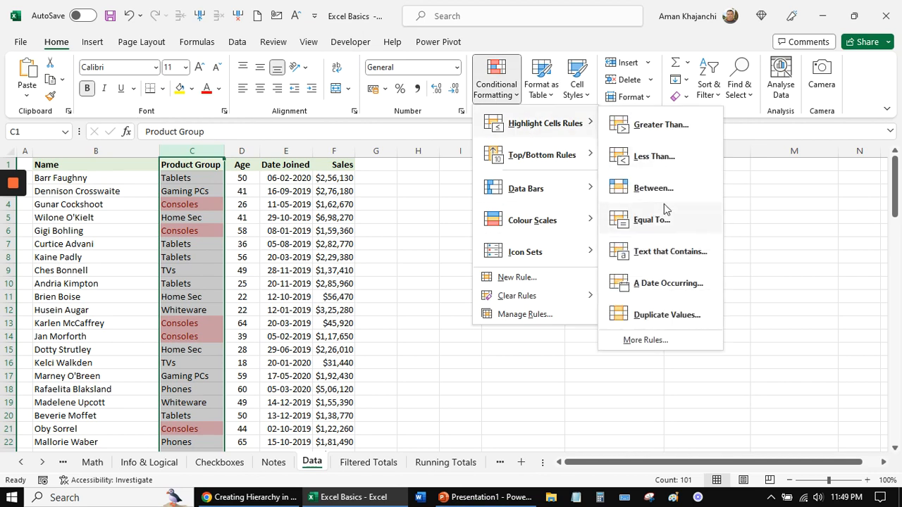
{"action": "left_click", "coordinate": [664, 255]}
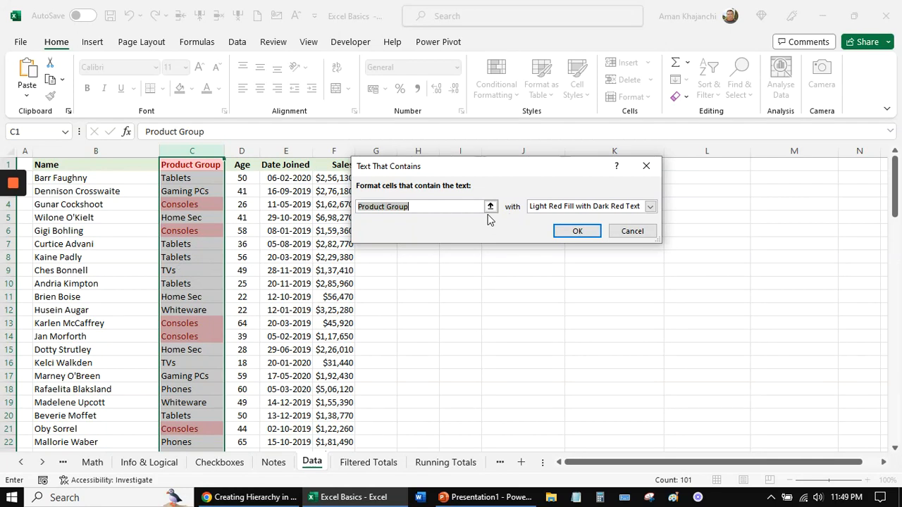
{"action": "type", "text": "TVs"}
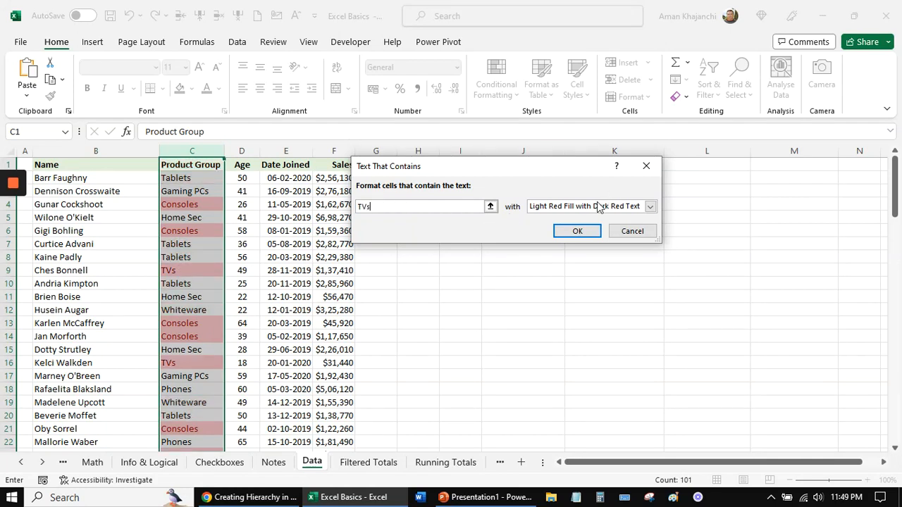
{"action": "left_click", "coordinate": [598, 206]}
{"action": "left_click", "coordinate": [556, 236]}
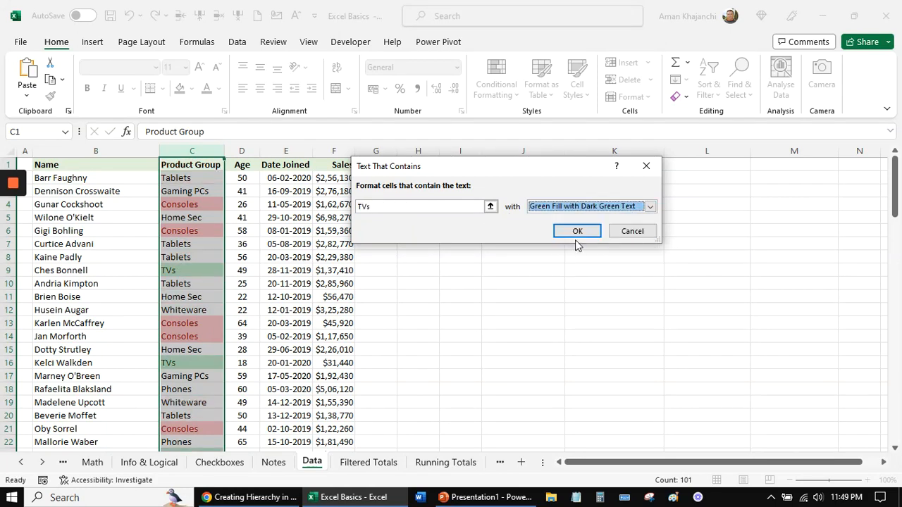
{"action": "left_click", "coordinate": [574, 232]}
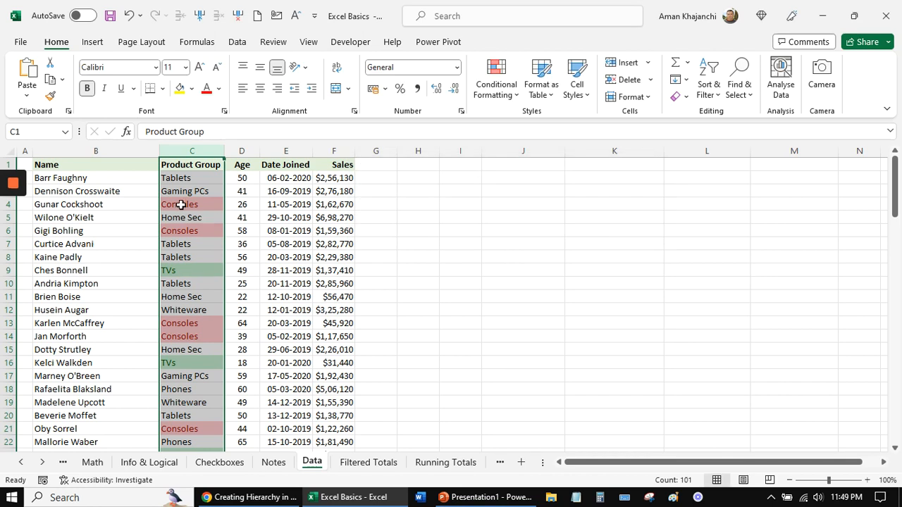
Step: Add a text-contains highlighting rule to column C for "Phones" with Yellow Fill with Dark Yellow Text
{"action": "scroll", "coordinate": [179, 204], "scroll_direction": "down", "scroll_amount": 1}
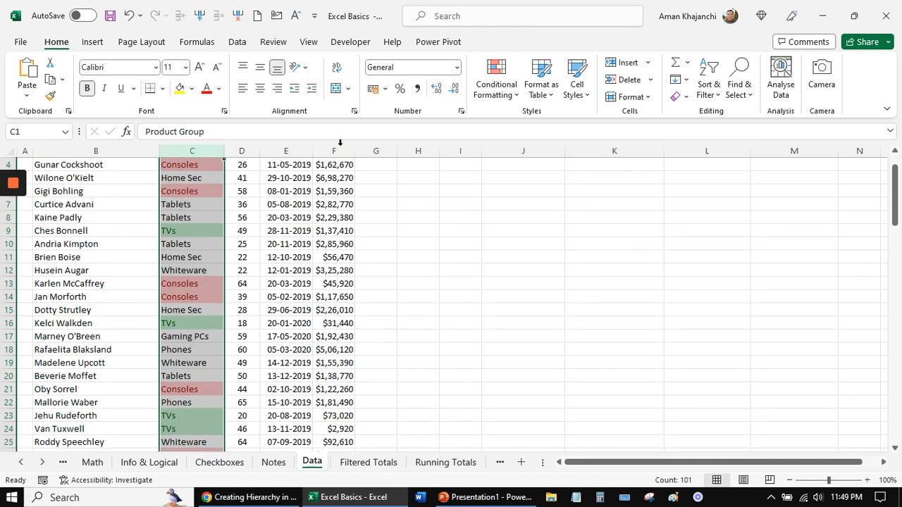
{"action": "left_click", "coordinate": [509, 79]}
{"action": "mouse_move", "coordinate": [546, 123]}
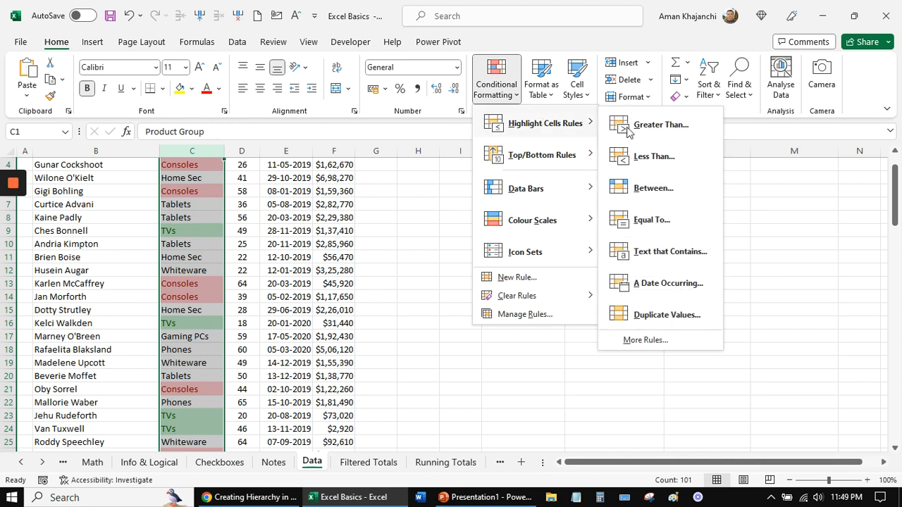
{"action": "left_click", "coordinate": [644, 253]}
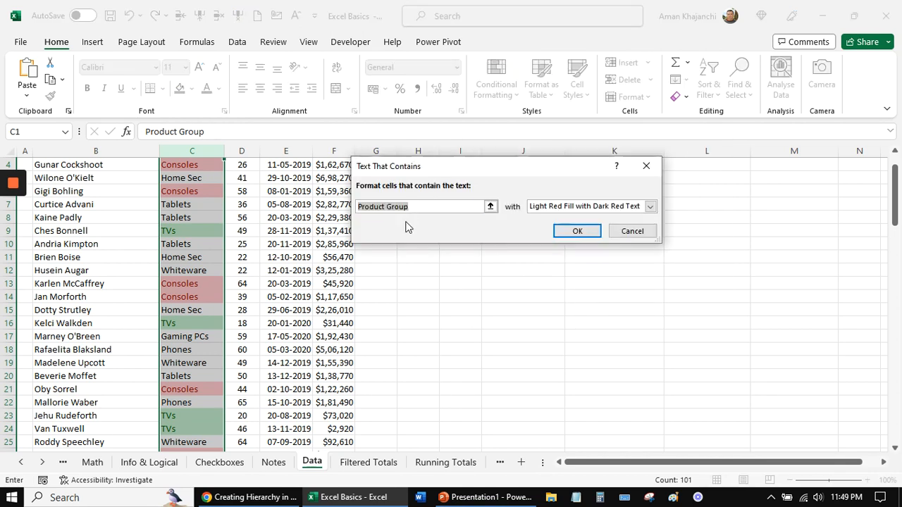
{"action": "type", "text": "Phones"}
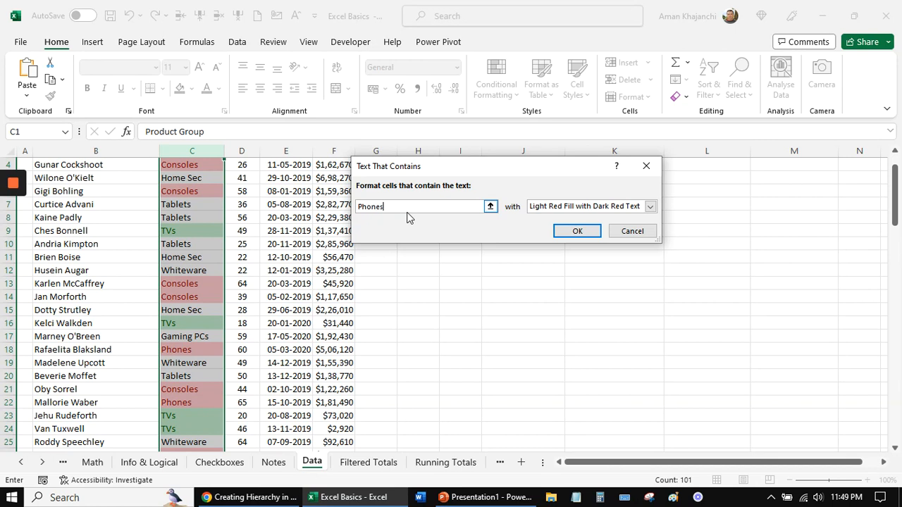
{"action": "left_click", "coordinate": [556, 207]}
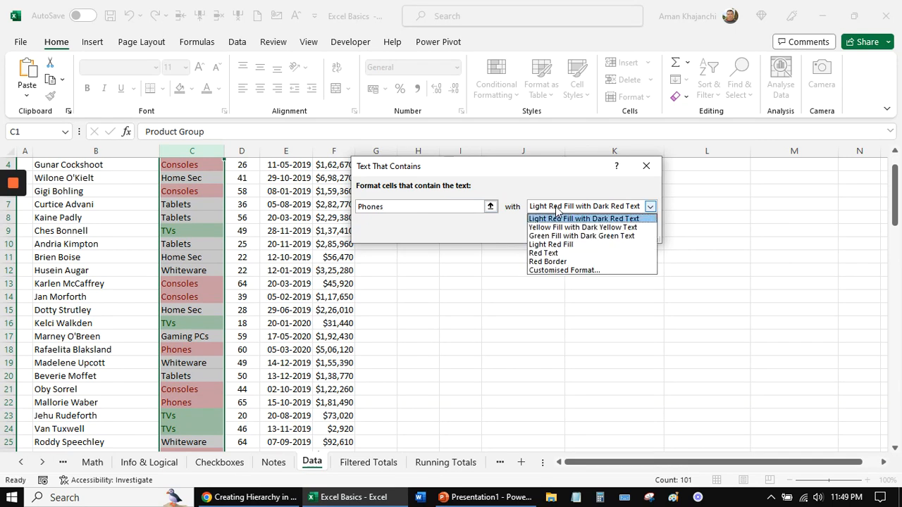
{"action": "left_click", "coordinate": [555, 227]}
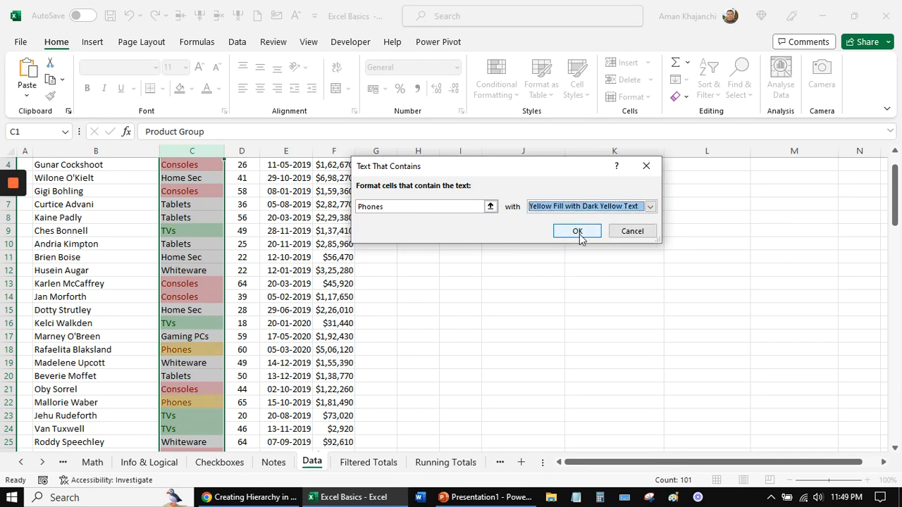
{"action": "left_click", "coordinate": [583, 234]}
Step: Enter "TVs" in C102, directly below the last Product Group entry, to test the column-wide rules
{"action": "left_click", "coordinate": [191, 283]}
{"action": "scroll", "coordinate": [191, 261], "scroll_direction": "down", "scroll_amount": 6}
{"action": "left_click", "coordinate": [192, 271]}
{"action": "key", "text": "ctrl+Down"}
{"action": "key", "text": "Down"}
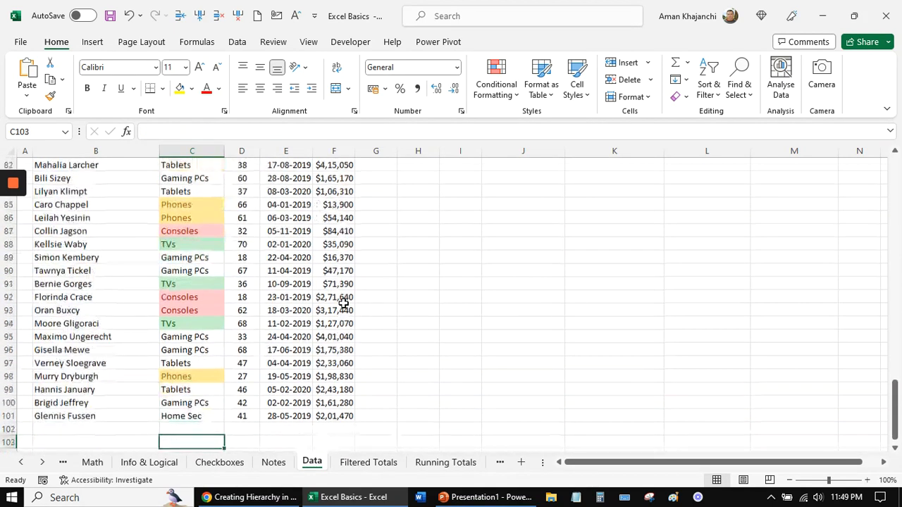
{"action": "type", "text": "TVs"}
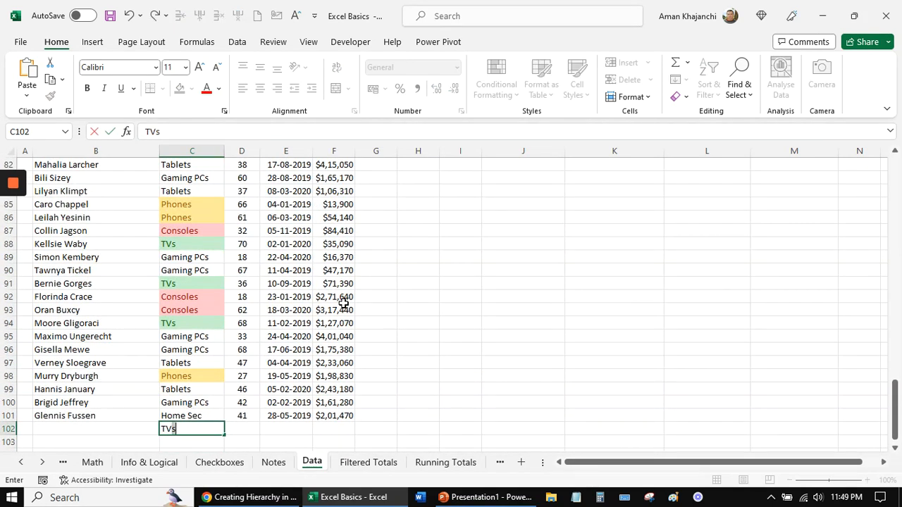
{"action": "key", "text": "Return"}
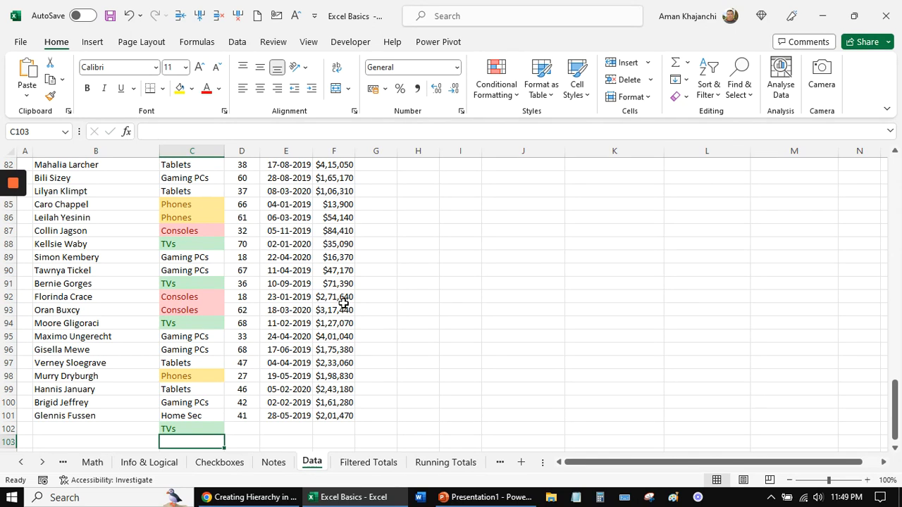
Step: Enter "Phones" in C110, several blank rows below the table, as a second test of the rules
{"action": "key", "text": "Down"}
{"action": "key", "text": "Down"}
{"action": "key", "text": "Down"}
{"action": "key", "text": "Down"}
{"action": "key", "text": "Down"}
{"action": "key", "text": "Down"}
{"action": "key", "text": "Down"}
{"action": "type", "text": "P"}
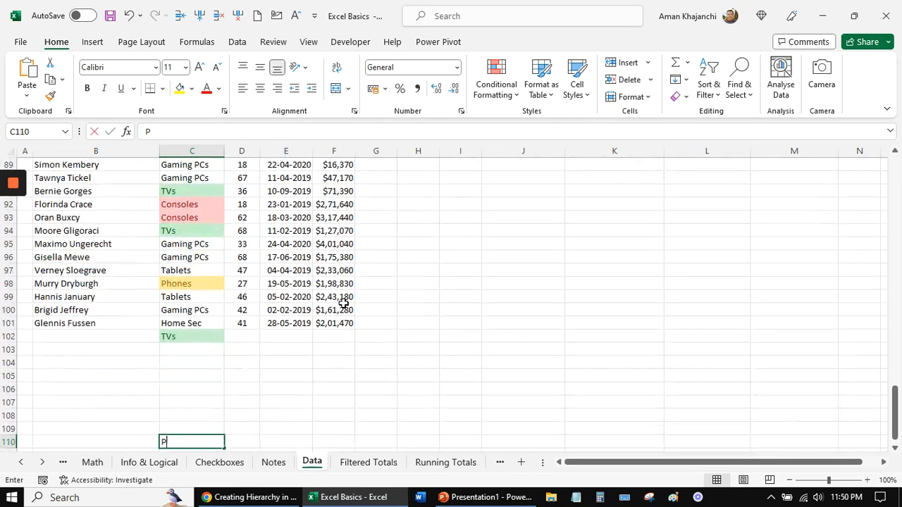
{"action": "type", "text": "hones"}
{"action": "key", "text": "Return"}
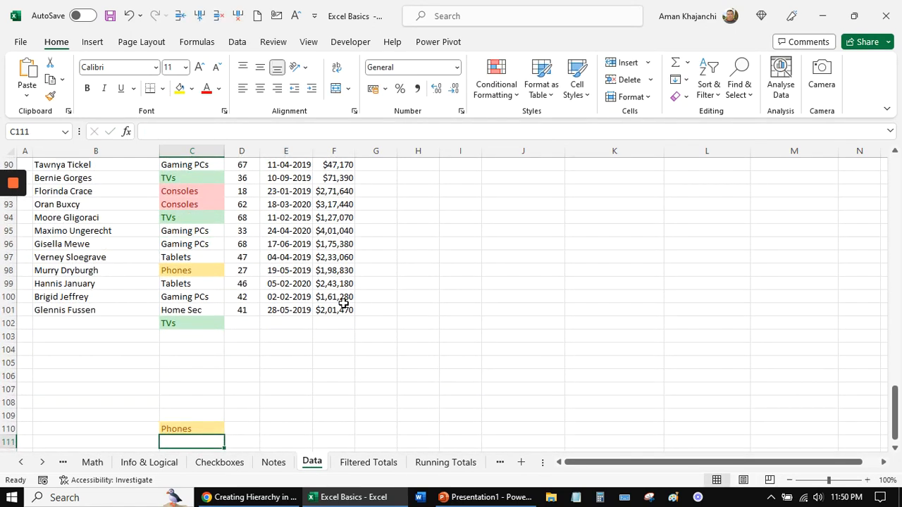
Step: Examine how far the Product Group rules reach by selecting all of column C and the cells C102 to C111 below the table
{"action": "left_click", "coordinate": [186, 151]}
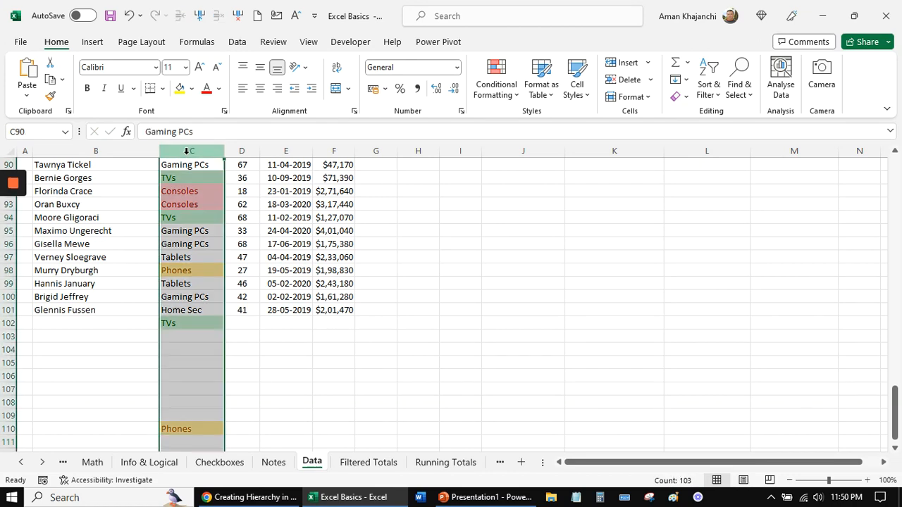
{"action": "left_click", "coordinate": [190, 322]}
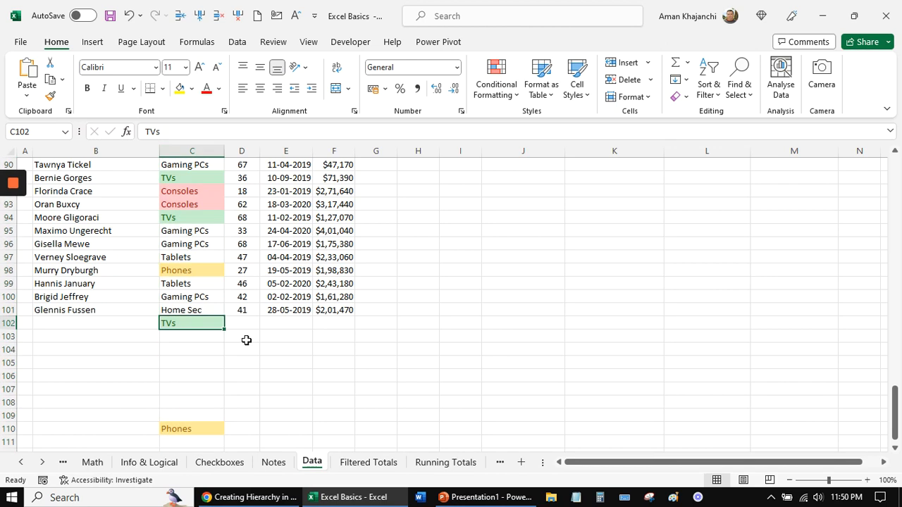
{"action": "key", "text": "shift+Down"}
{"action": "key", "text": "shift+Down"}
{"action": "key", "text": "shift+Down"}
{"action": "key", "text": "shift+Down"}
{"action": "key", "text": "shift+Down"}
{"action": "key", "text": "shift+Down"}
{"action": "key", "text": "shift+Down"}
{"action": "key", "text": "shift+Down"}
{"action": "key", "text": "shift+Down"}
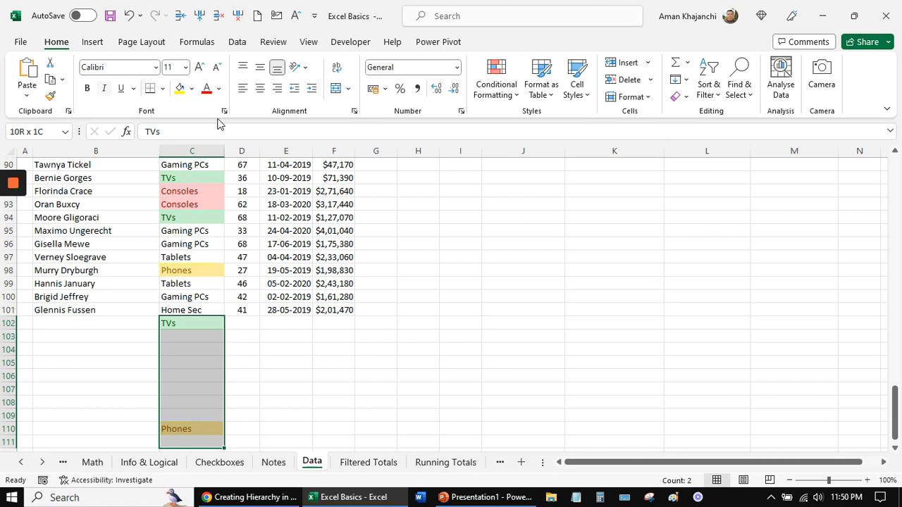
{"action": "scroll", "coordinate": [900, 156], "scroll_direction": "up", "scroll_amount": 3}
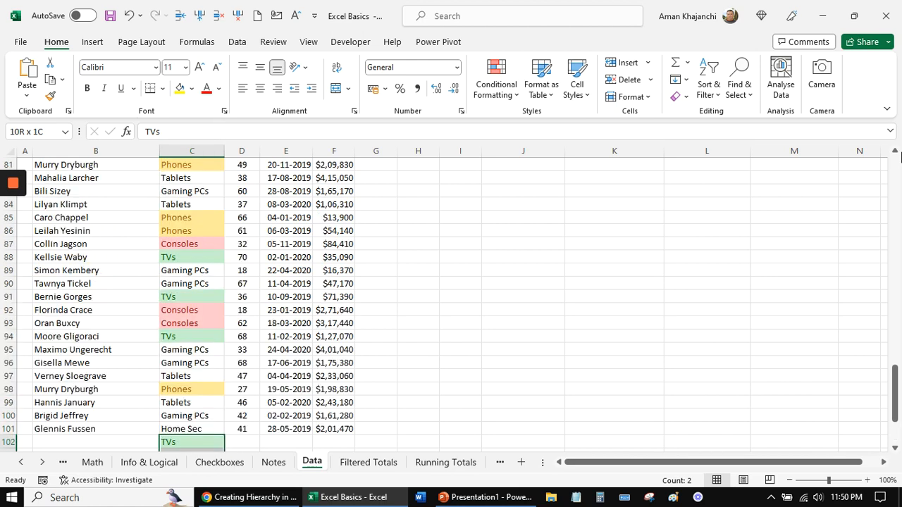
{"action": "left_click_drag", "start_coordinate": [895, 389], "coordinate": [894, 180]}
{"action": "left_click", "coordinate": [198, 151]}
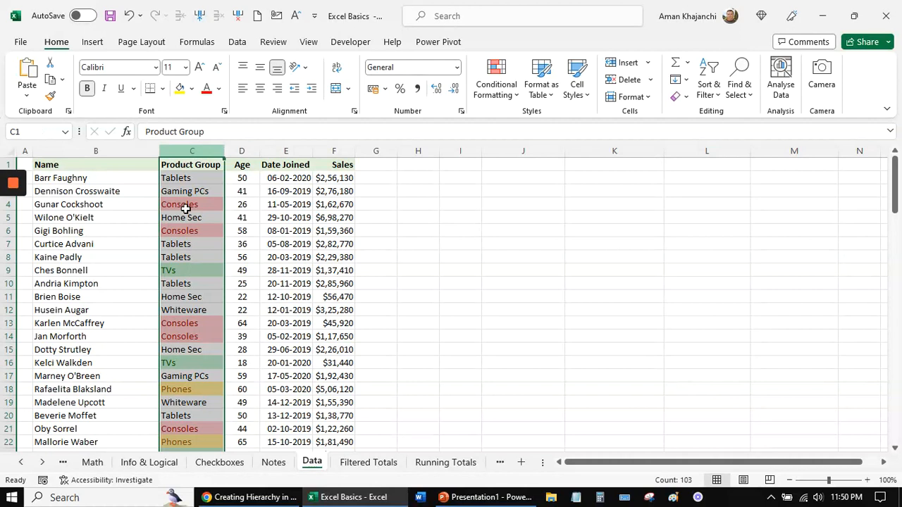
Step: Highlight values greater than 34 in the whole Age column with Light Red Fill with Dark Red Text
{"action": "left_click", "coordinate": [240, 152]}
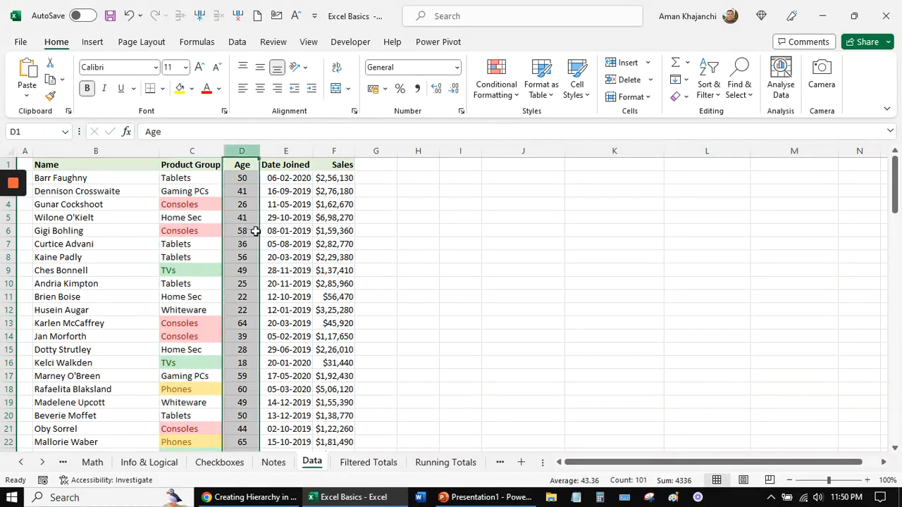
{"action": "left_click", "coordinate": [502, 94]}
{"action": "mouse_move", "coordinate": [557, 123]}
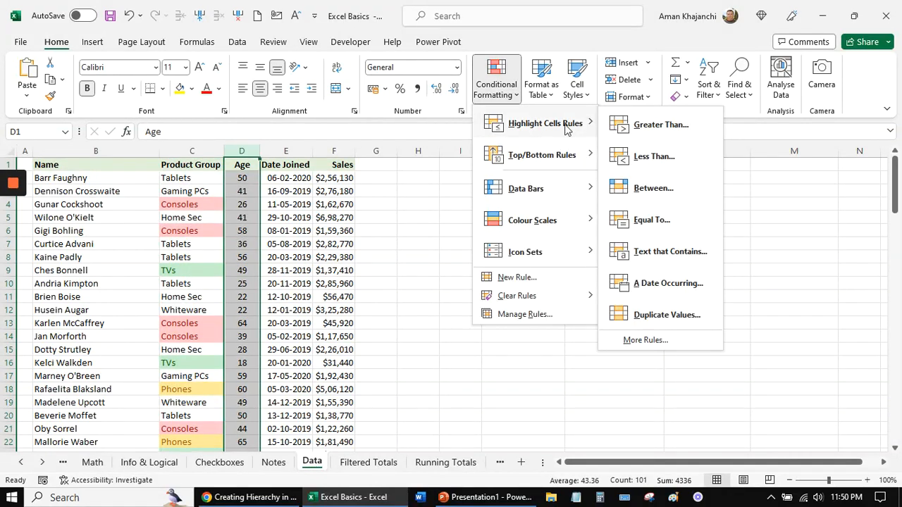
{"action": "left_click", "coordinate": [661, 125]}
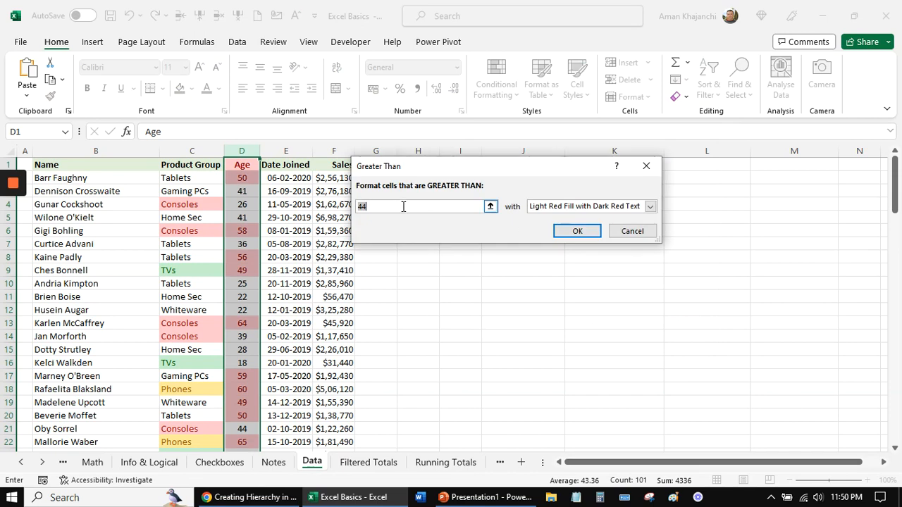
{"action": "type", "text": "34"}
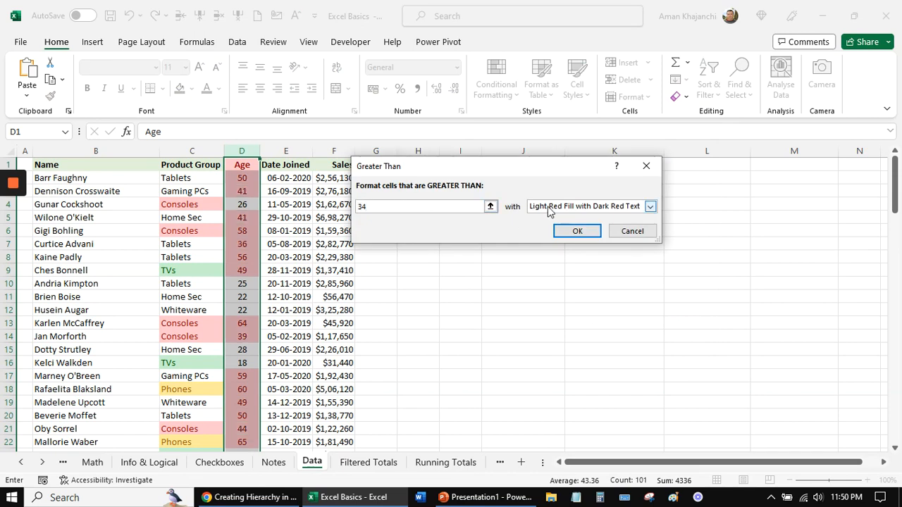
{"action": "left_click", "coordinate": [576, 231]}
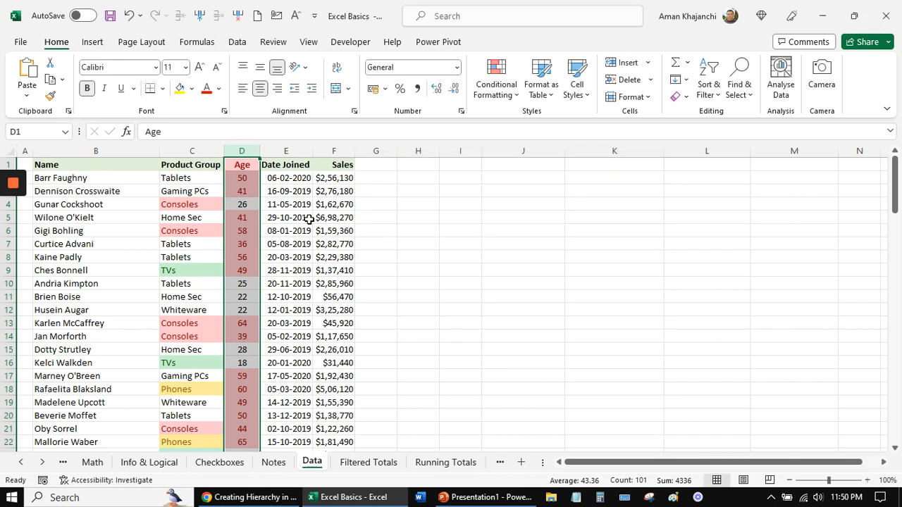
{"action": "left_click", "coordinate": [243, 217]}
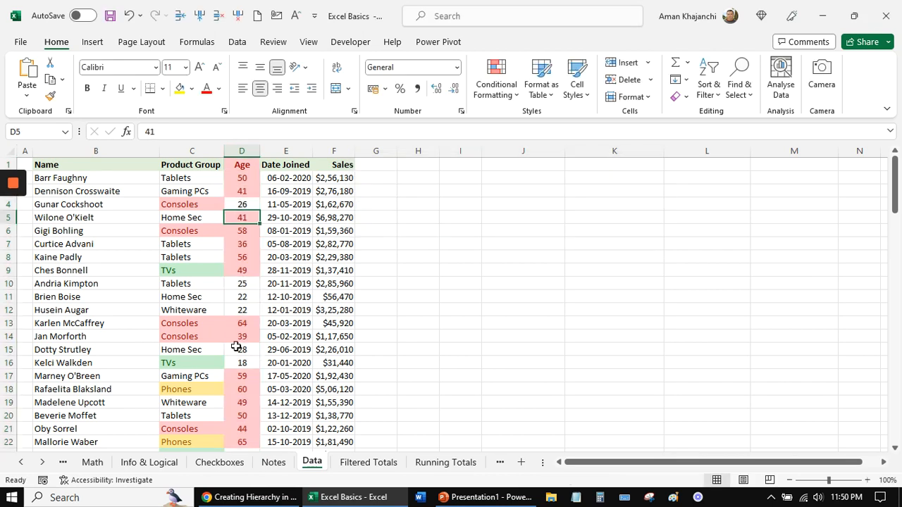
Step: Highlight values less than 20 in the Age column with Green Fill with Dark Green Text and check the matching rows
{"action": "left_click", "coordinate": [247, 148]}
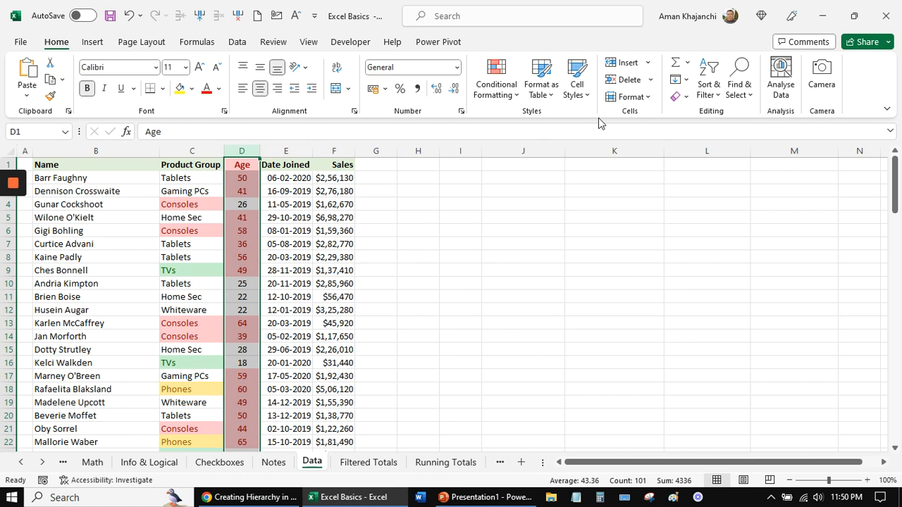
{"action": "left_click", "coordinate": [488, 90]}
{"action": "mouse_move", "coordinate": [547, 126]}
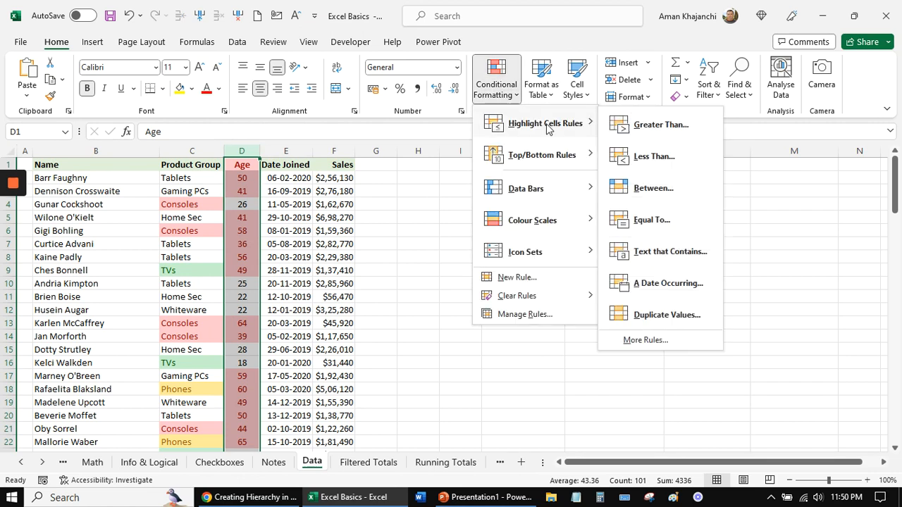
{"action": "left_click", "coordinate": [651, 156]}
{"action": "type", "text": "20"}
{"action": "left_click", "coordinate": [538, 209]}
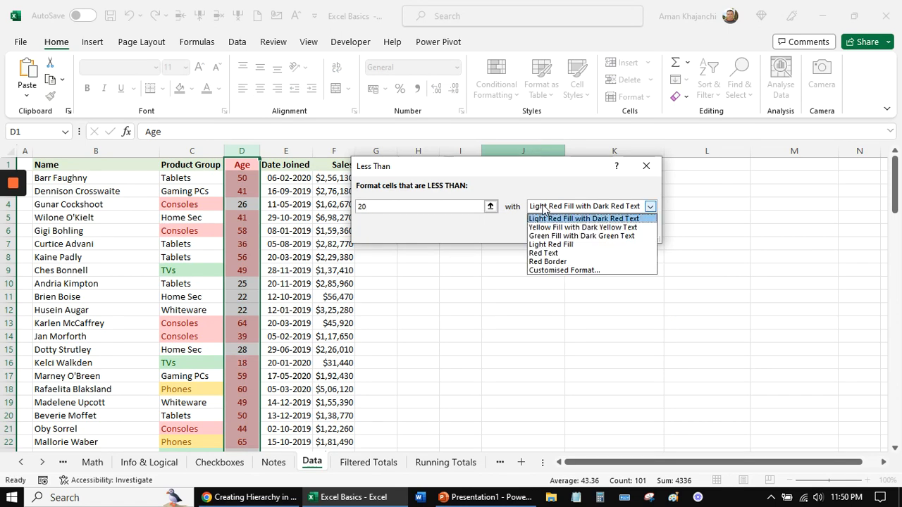
{"action": "left_click", "coordinate": [548, 236]}
{"action": "left_click", "coordinate": [578, 231]}
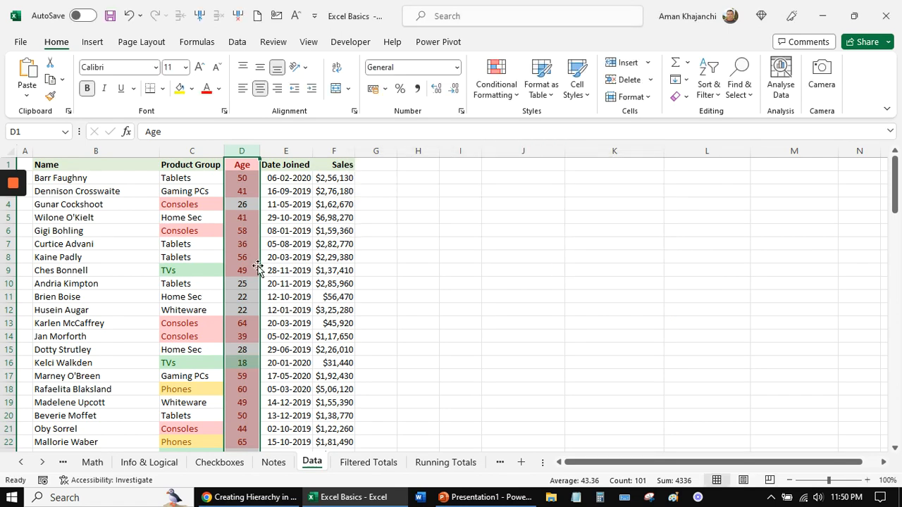
{"action": "scroll", "coordinate": [245, 242], "scroll_direction": "down", "scroll_amount": 3}
{"action": "left_click", "coordinate": [243, 240]}
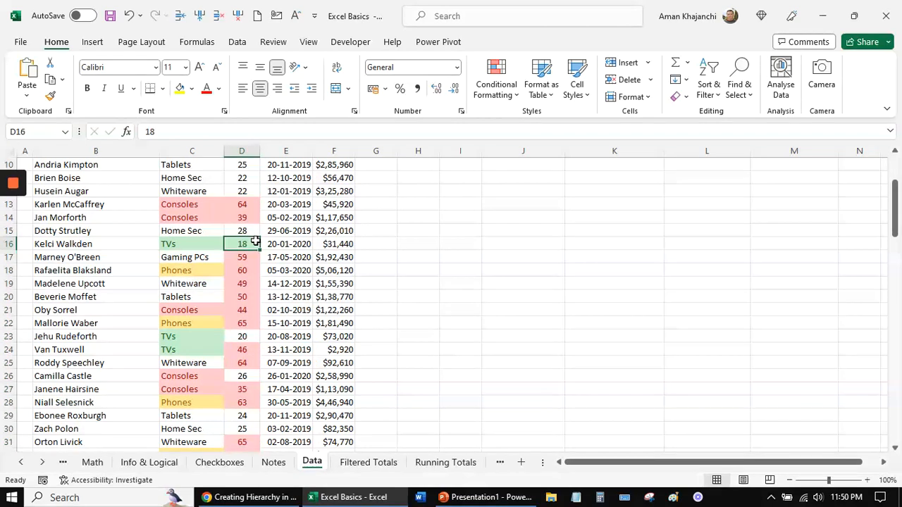
{"action": "scroll", "coordinate": [245, 238], "scroll_direction": "down", "scroll_amount": 4}
{"action": "scroll", "coordinate": [246, 234], "scroll_direction": "down", "scroll_amount": 1}
{"action": "scroll", "coordinate": [245, 232], "scroll_direction": "up", "scroll_amount": 8}
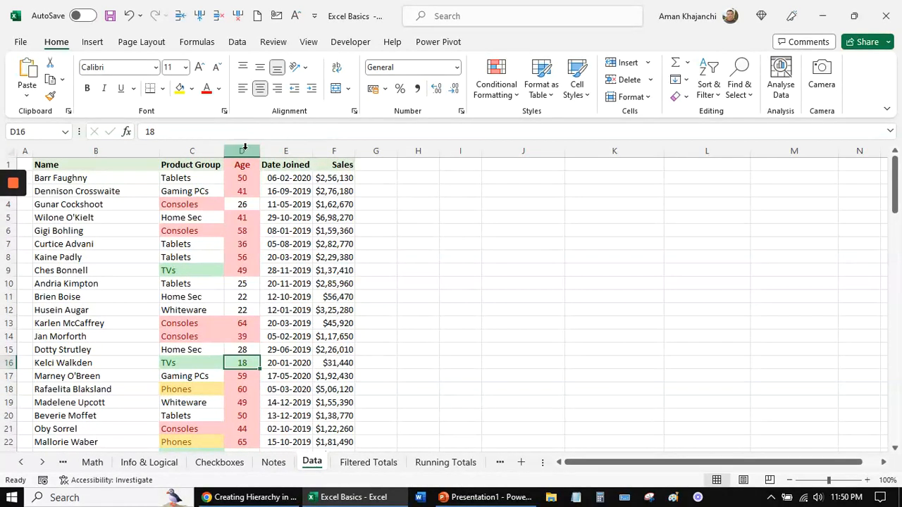
Step: Set up an Equal To highlight rule with the value 22 on the whole Age column
{"action": "left_click", "coordinate": [243, 150]}
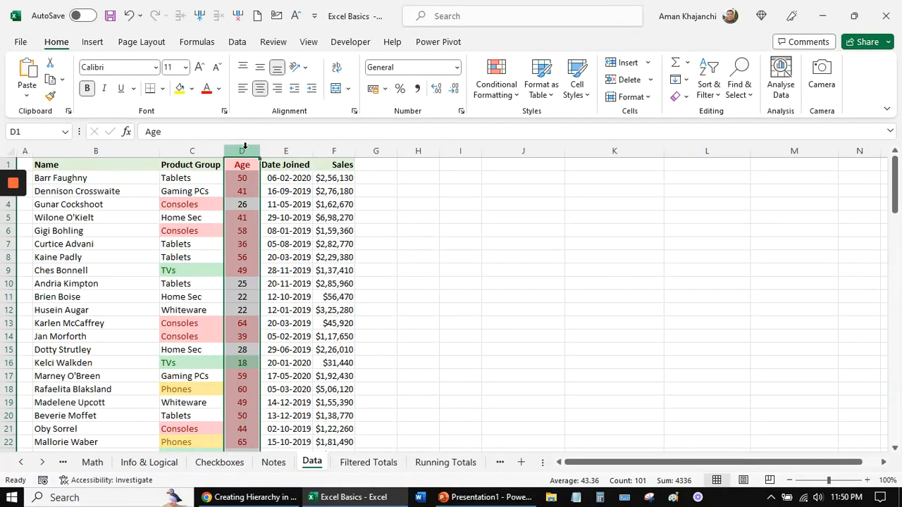
{"action": "left_click", "coordinate": [491, 90]}
{"action": "mouse_move", "coordinate": [533, 121]}
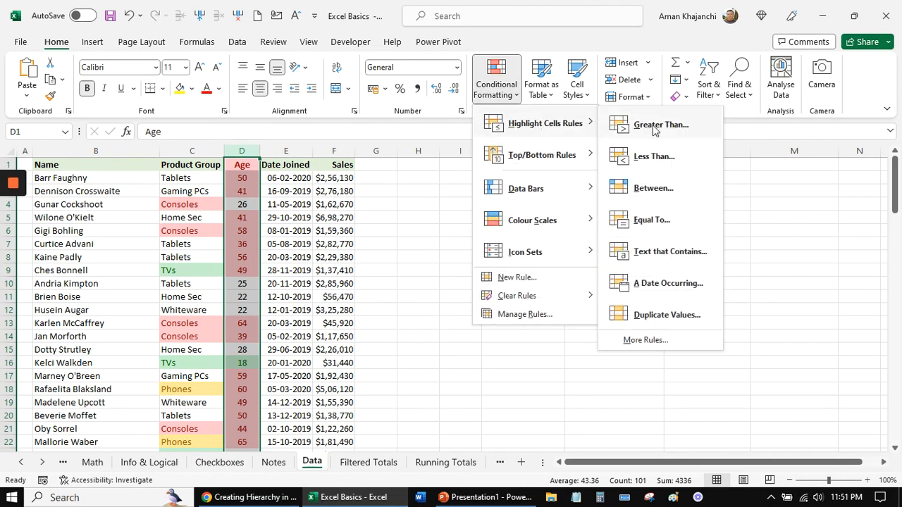
{"action": "left_click", "coordinate": [661, 220]}
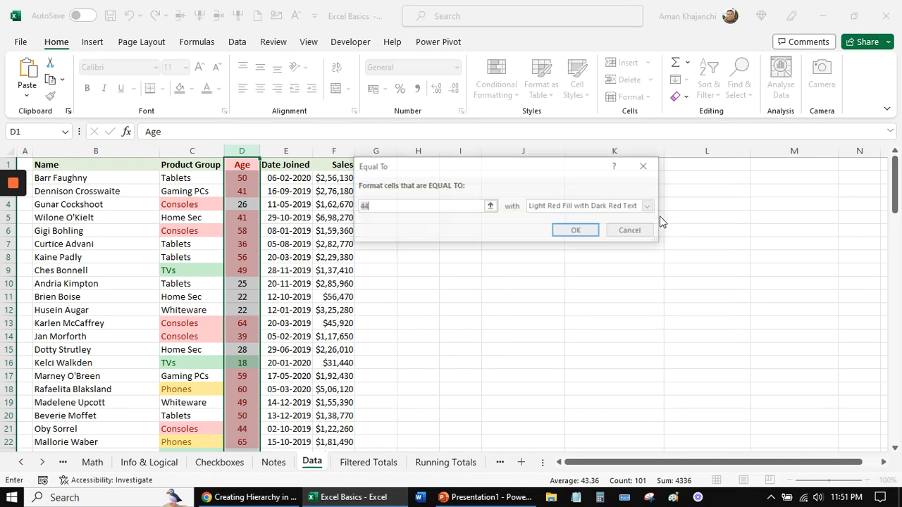
{"action": "type", "text": "2"}
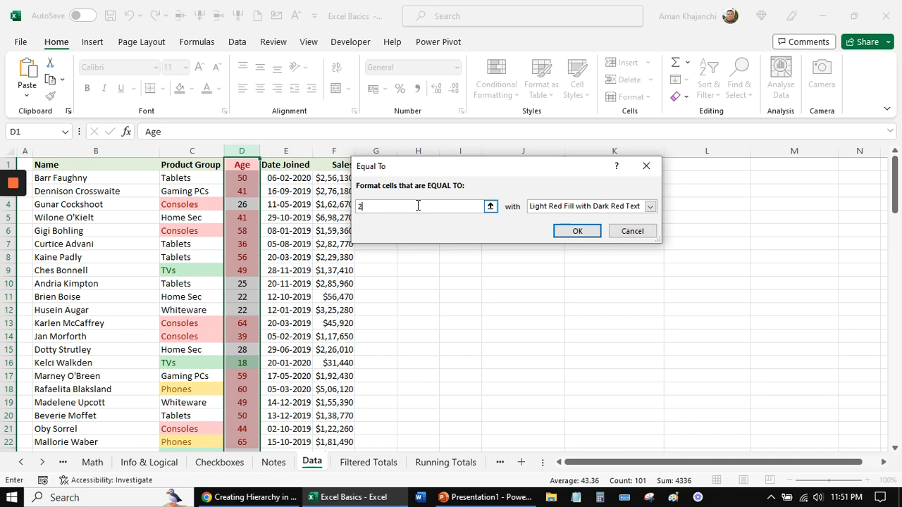
{"action": "type", "text": "2"}
Step: Give the Equal To rule a customised format with an orange background fill, apply it and check the matching Age cells
{"action": "left_click", "coordinate": [603, 205]}
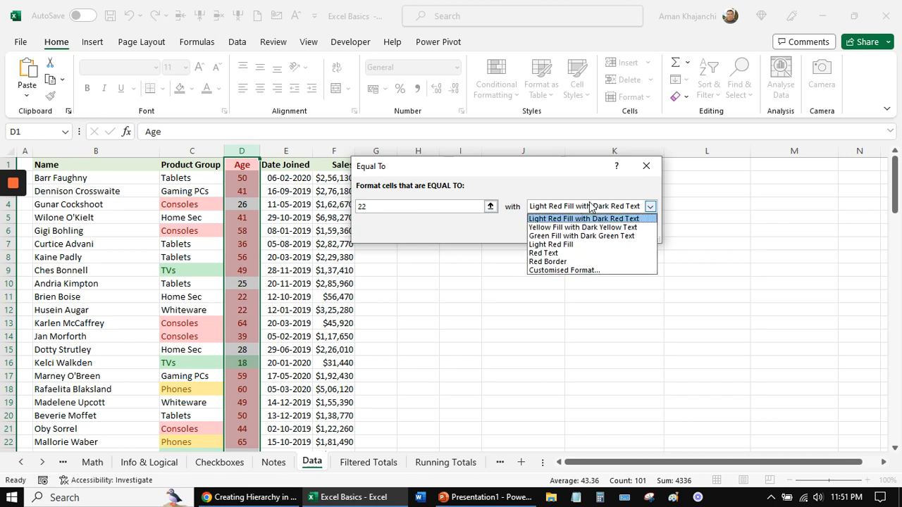
{"action": "left_click", "coordinate": [556, 270]}
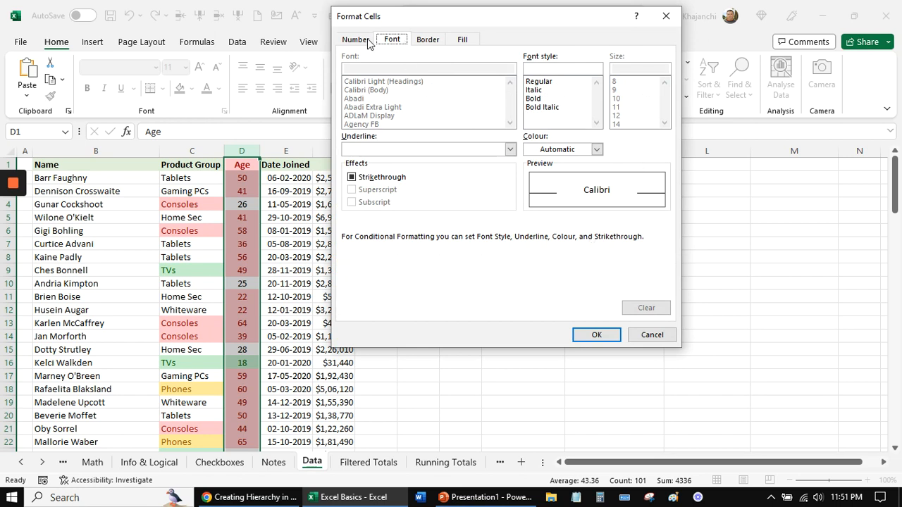
{"action": "left_click", "coordinate": [462, 40]}
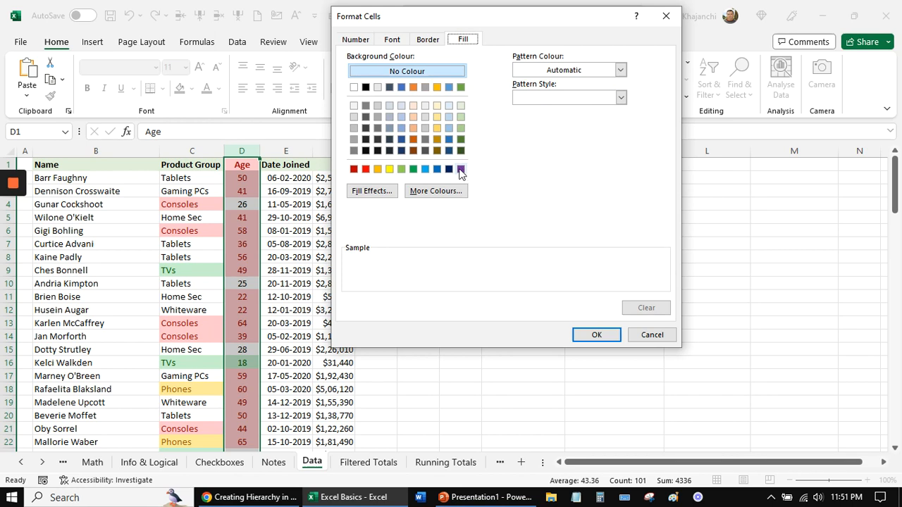
{"action": "left_click", "coordinate": [377, 169]}
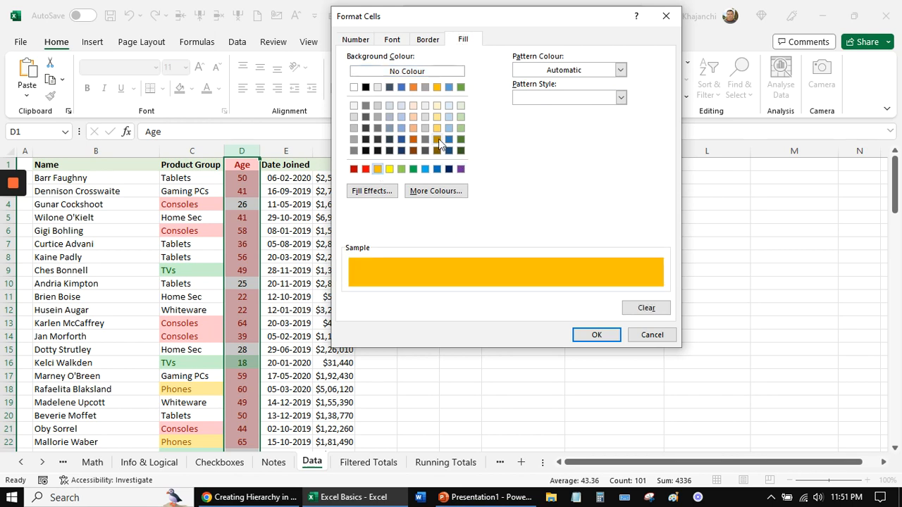
{"action": "left_click", "coordinate": [583, 341]}
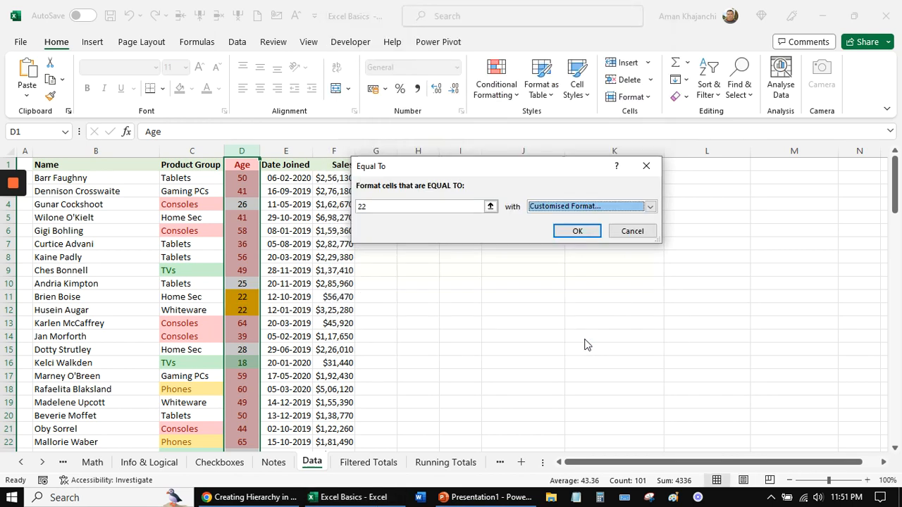
{"action": "left_click", "coordinate": [579, 229]}
{"action": "left_click", "coordinate": [236, 272]}
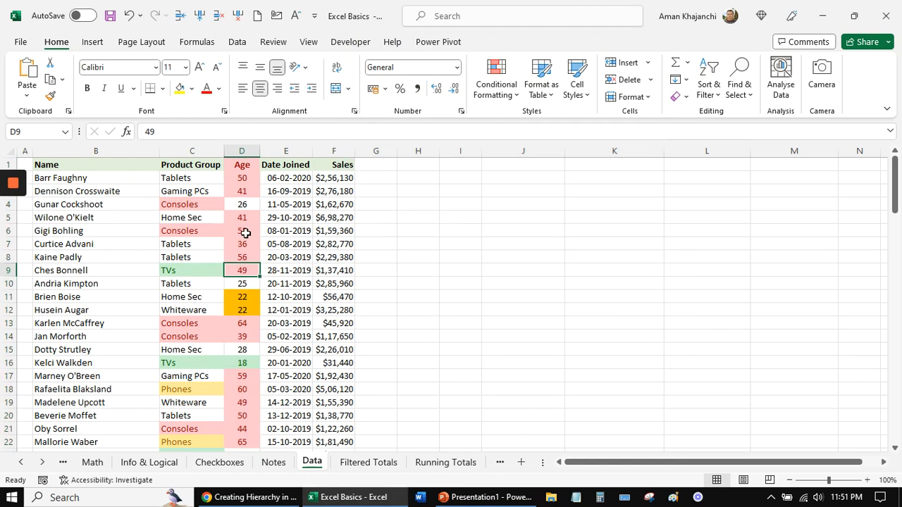
{"action": "left_click", "coordinate": [243, 310]}
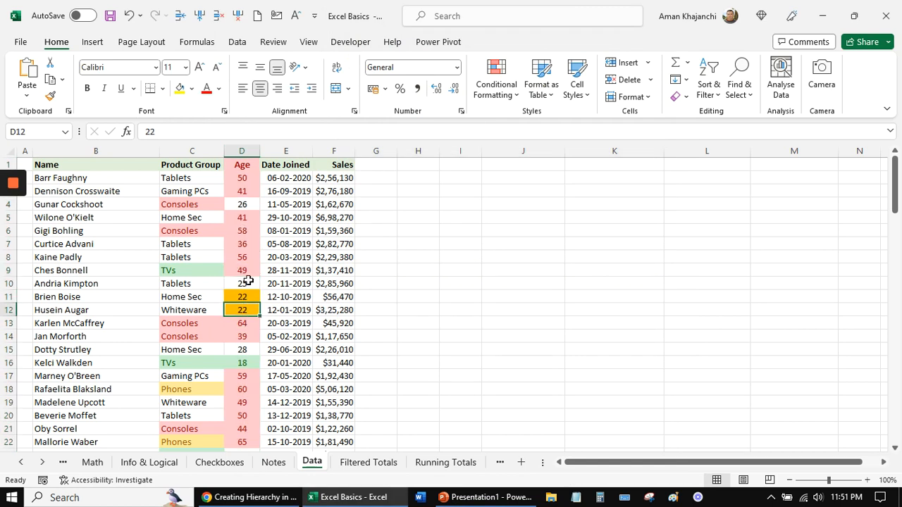
Step: Highlight the top 10 values in the whole Sales column with Light Red Fill with Dark Red Text and check the rows
{"action": "left_click", "coordinate": [337, 150]}
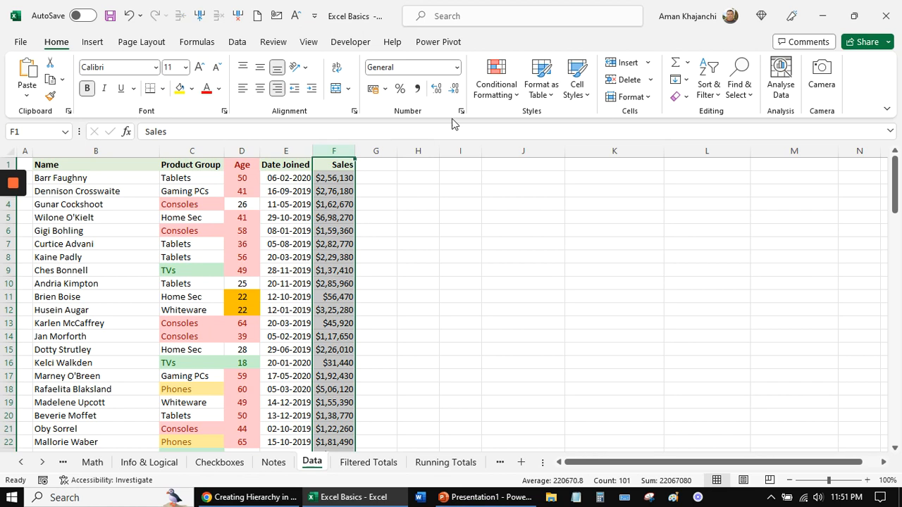
{"action": "left_click", "coordinate": [513, 89]}
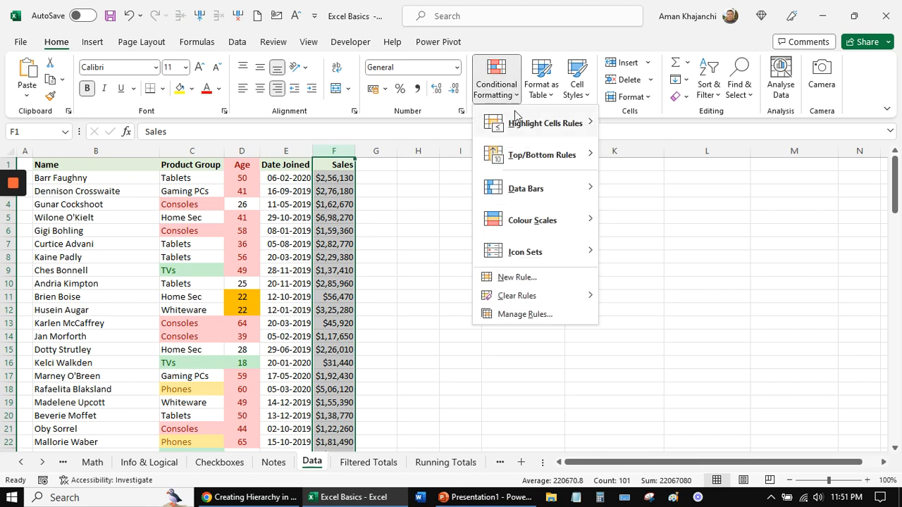
{"action": "mouse_move", "coordinate": [539, 157]}
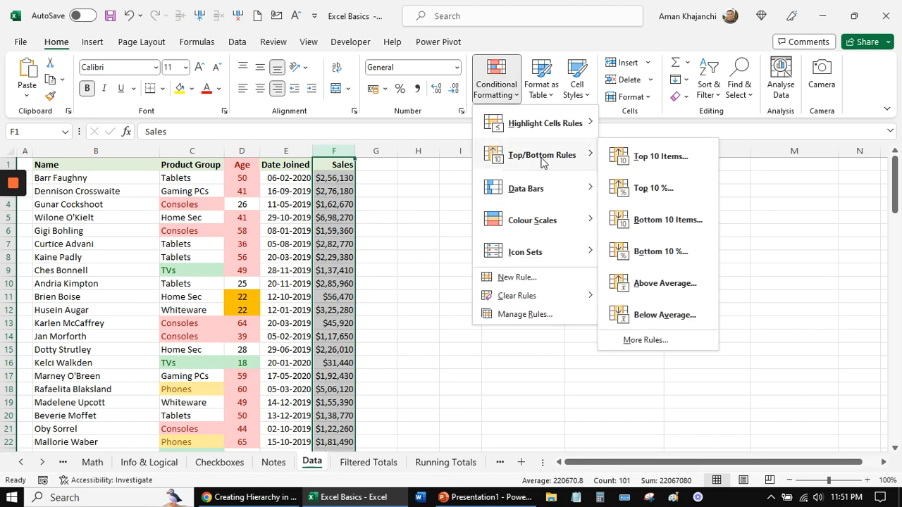
{"action": "left_click", "coordinate": [633, 156]}
{"action": "type", "text": "2"}
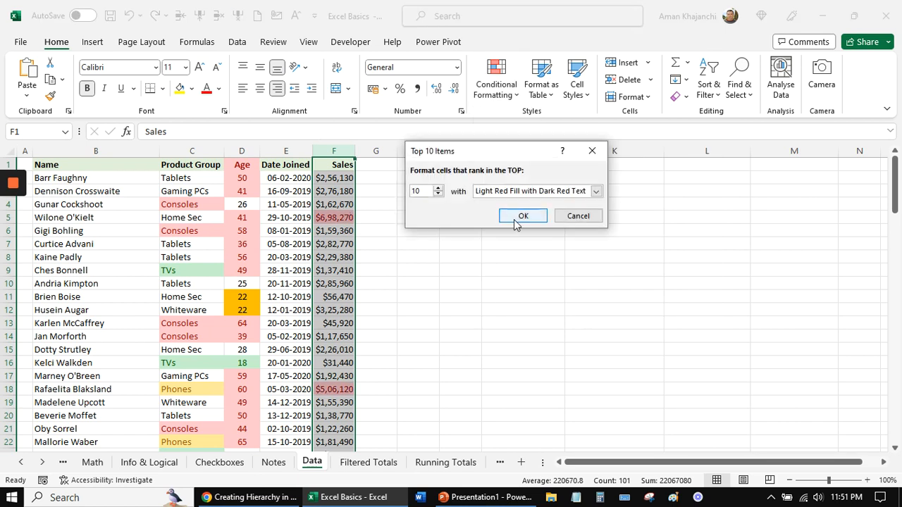
{"action": "left_click", "coordinate": [519, 214]}
{"action": "scroll", "coordinate": [338, 222], "scroll_direction": "down", "scroll_amount": 10}
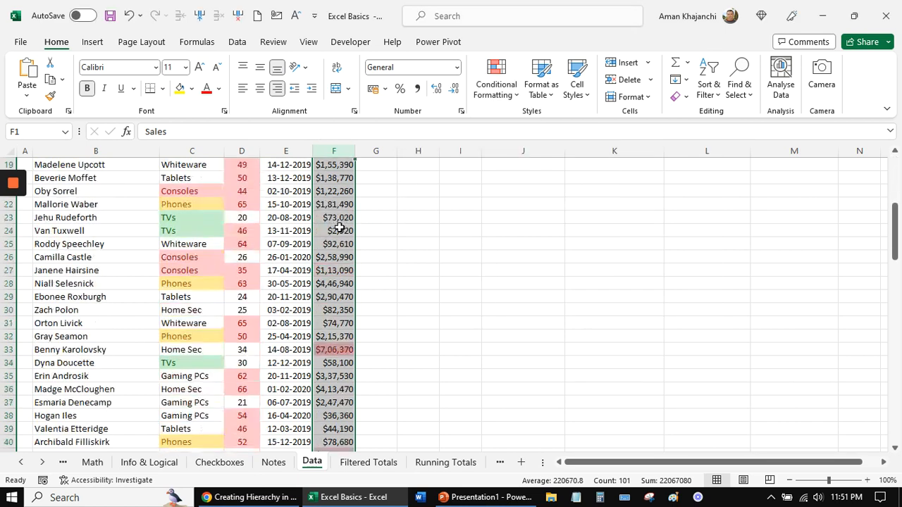
{"action": "scroll", "coordinate": [339, 226], "scroll_direction": "up", "scroll_amount": 10}
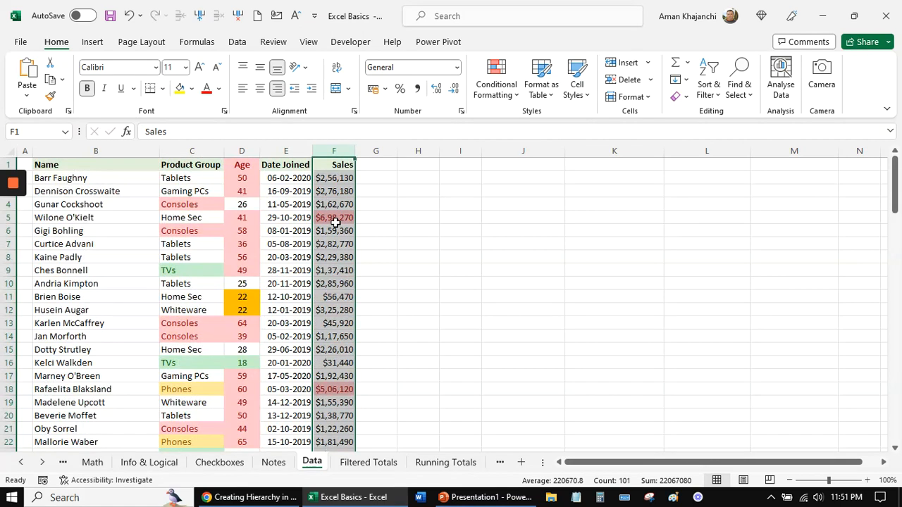
Step: Try to add a rule for the bottom 10 ranked Sales values without setting a format, and check the column
{"action": "left_click", "coordinate": [509, 93]}
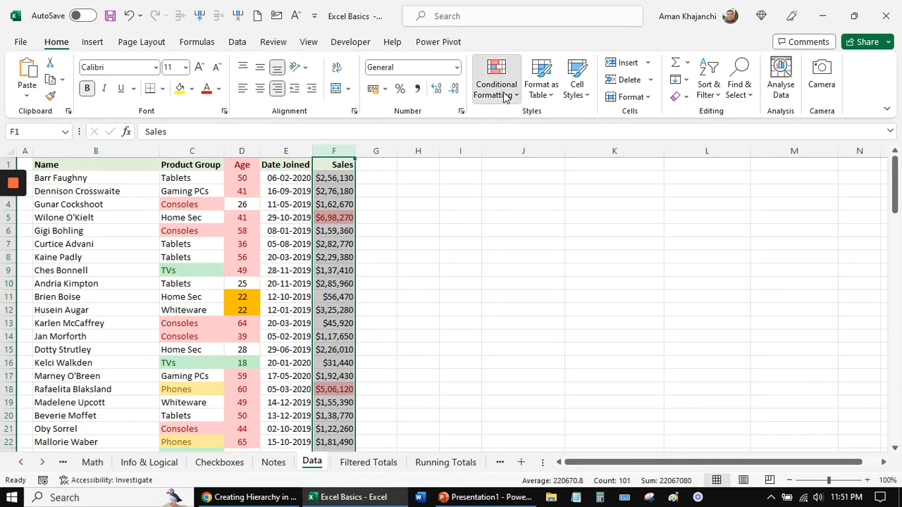
{"action": "mouse_move", "coordinate": [546, 156]}
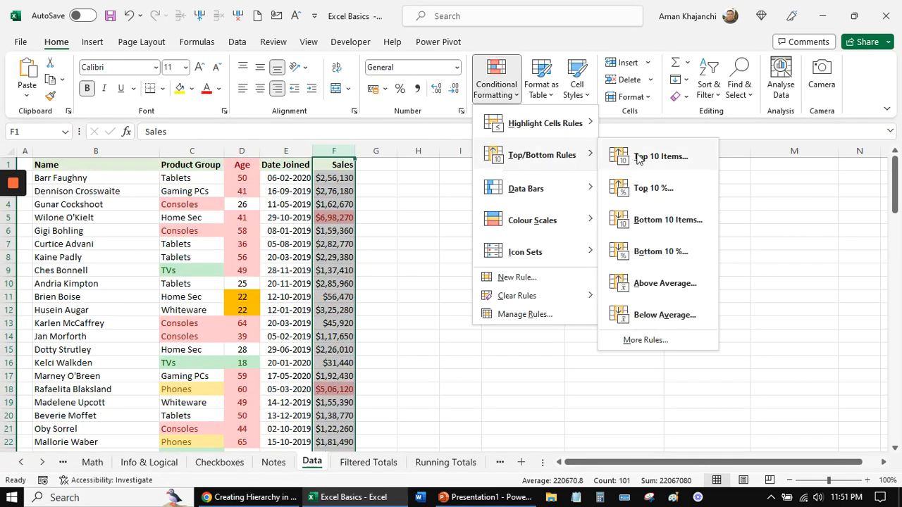
{"action": "left_click", "coordinate": [660, 343]}
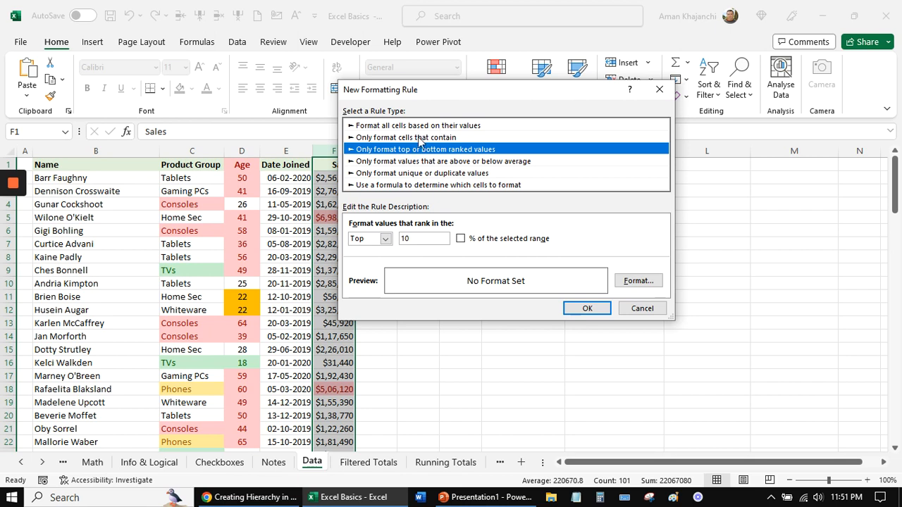
{"action": "left_click", "coordinate": [386, 239]}
{"action": "left_click", "coordinate": [381, 261]}
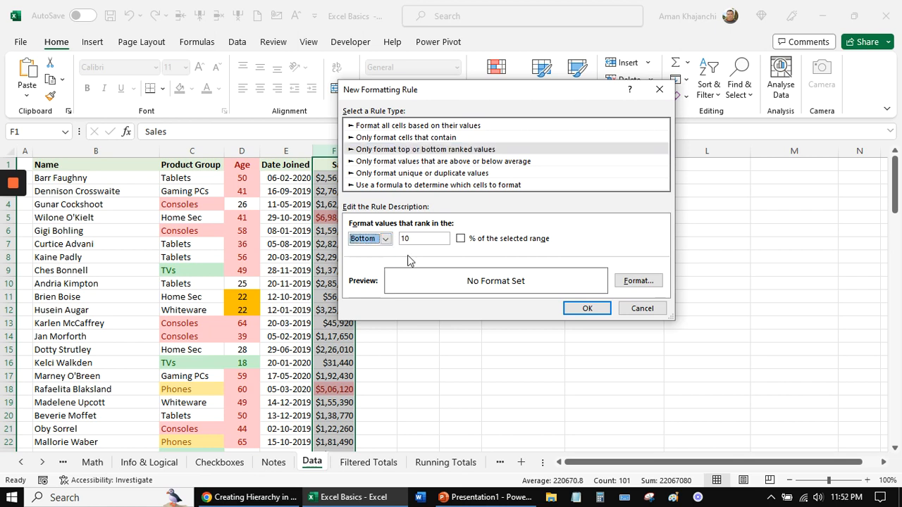
{"action": "key", "text": "Tab"}
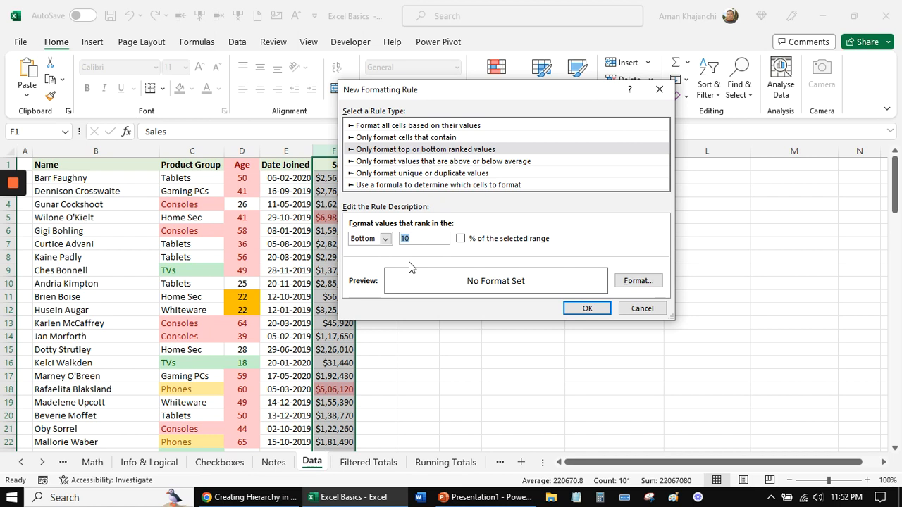
{"action": "left_click", "coordinate": [584, 308]}
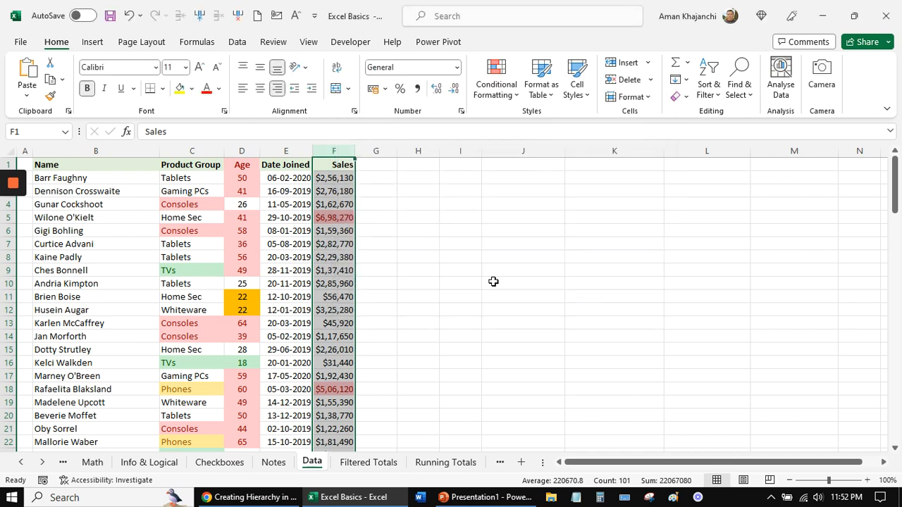
{"action": "scroll", "coordinate": [341, 221], "scroll_direction": "down", "scroll_amount": 14}
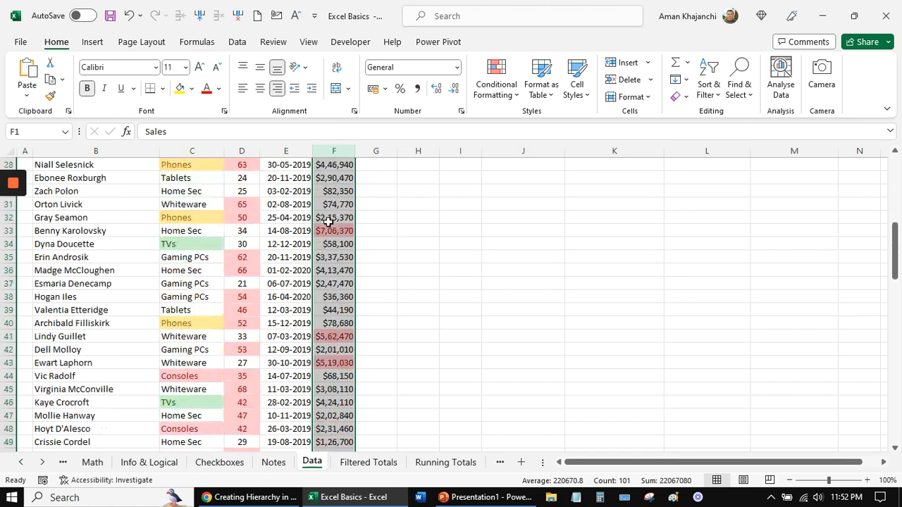
{"action": "scroll", "coordinate": [328, 221], "scroll_direction": "down", "scroll_amount": 4}
{"action": "scroll", "coordinate": [327, 221], "scroll_direction": "up", "scroll_amount": 18}
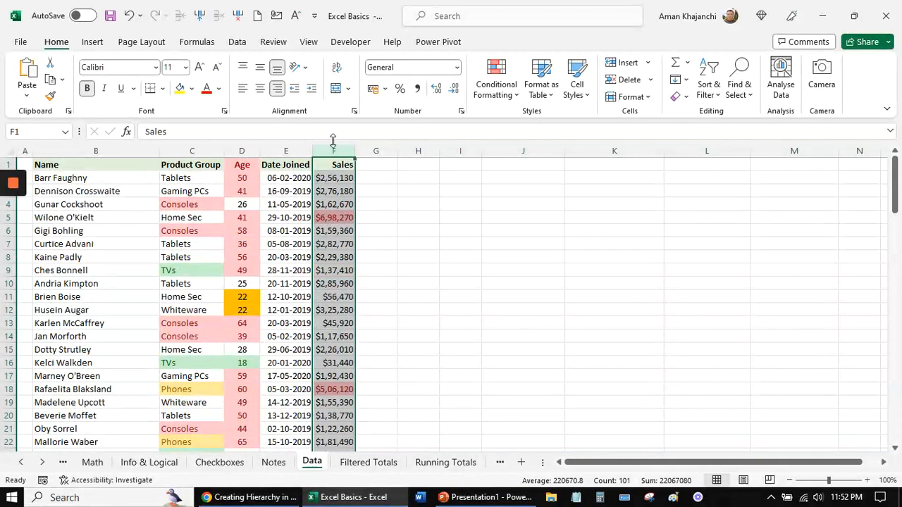
Step: Clear the conditional formatting rules from the selected Sales column
{"action": "left_click", "coordinate": [484, 91]}
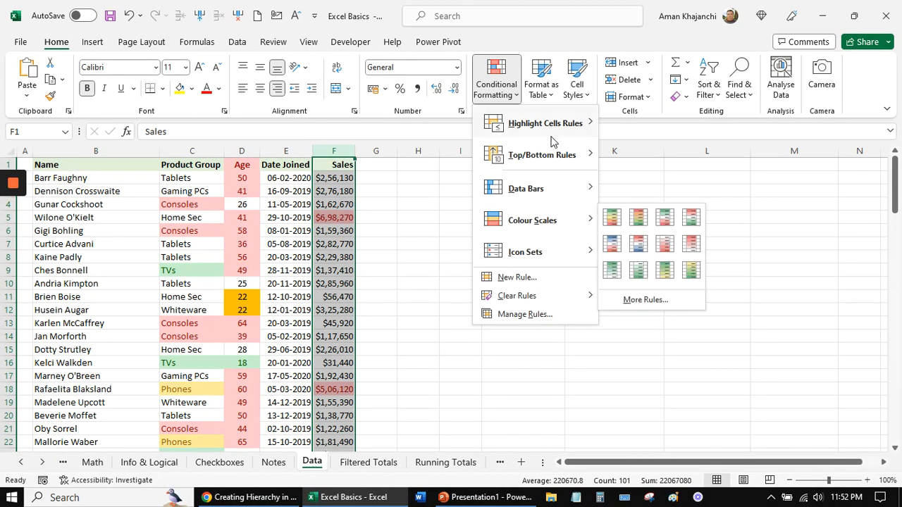
{"action": "mouse_move", "coordinate": [534, 300]}
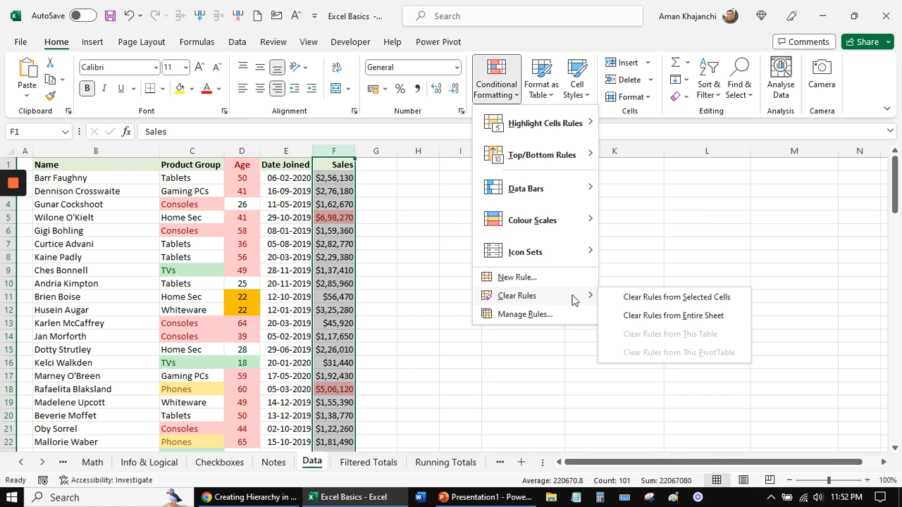
{"action": "left_click", "coordinate": [636, 299]}
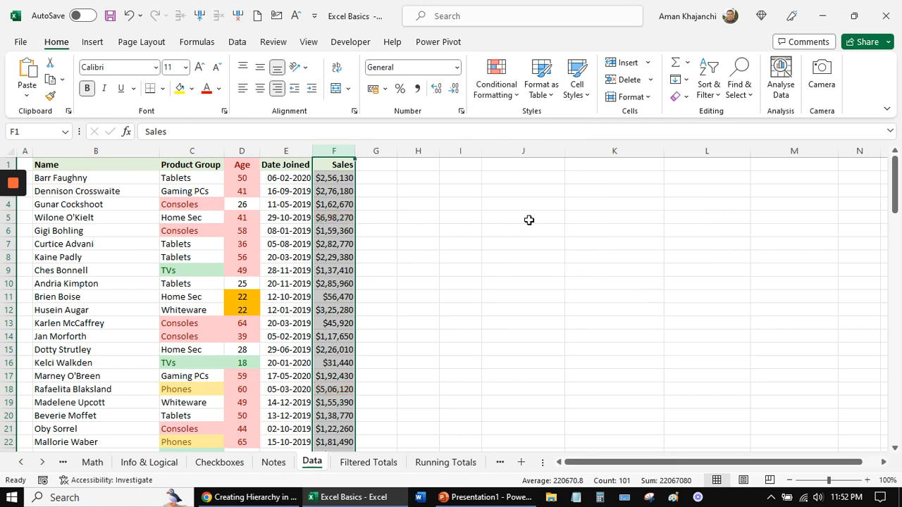
Step: Start a new ranking rule for the Sales column that formats the bottom 5 values
{"action": "left_click", "coordinate": [491, 95]}
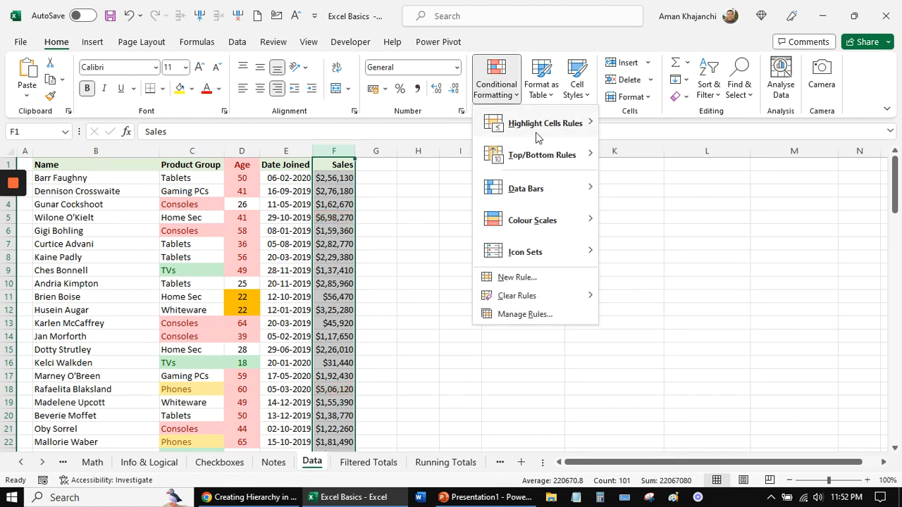
{"action": "mouse_move", "coordinate": [553, 125]}
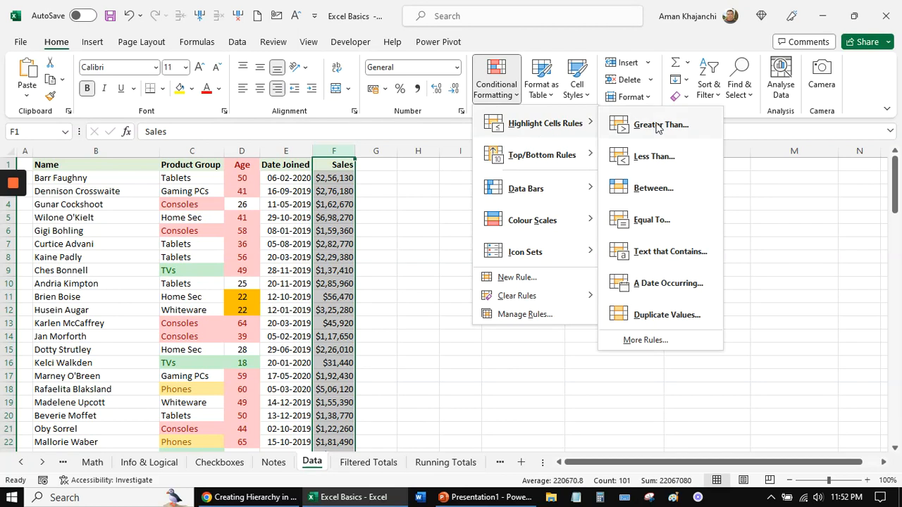
{"action": "mouse_move", "coordinate": [569, 155]}
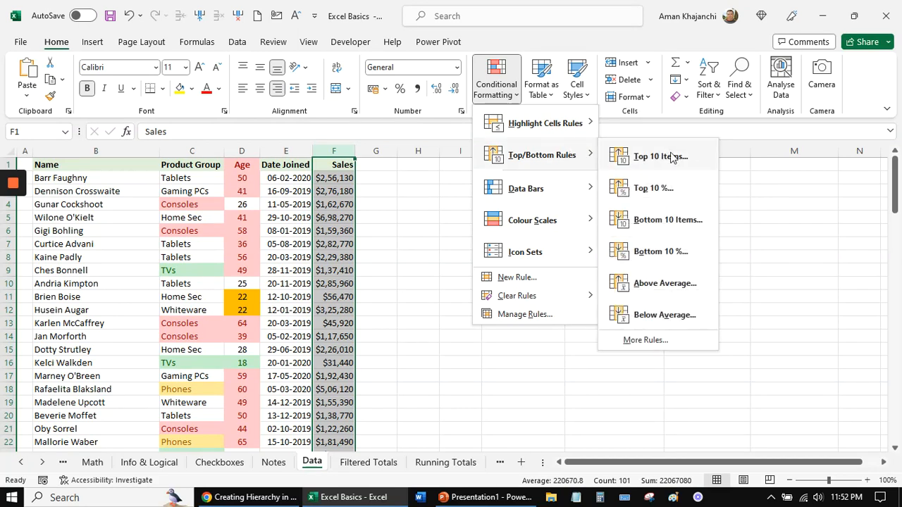
{"action": "left_click", "coordinate": [670, 340]}
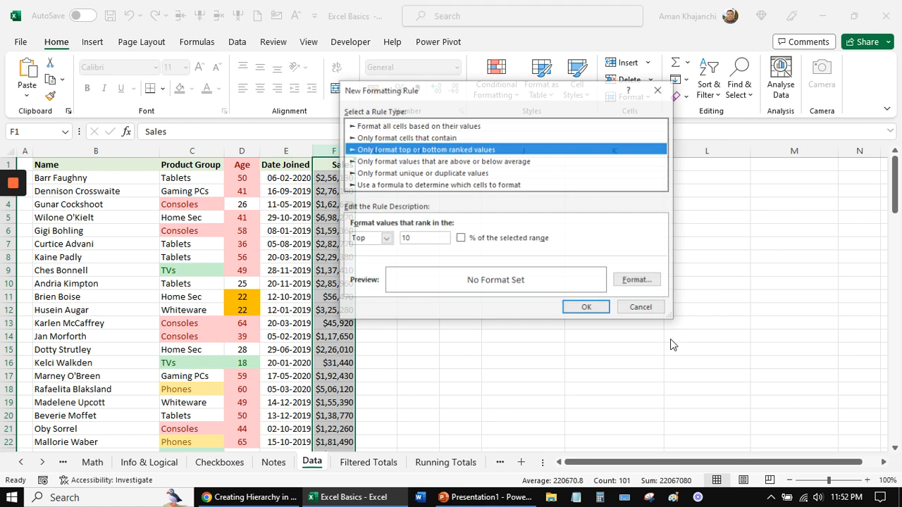
{"action": "left_click", "coordinate": [385, 239]}
{"action": "left_click", "coordinate": [363, 259]}
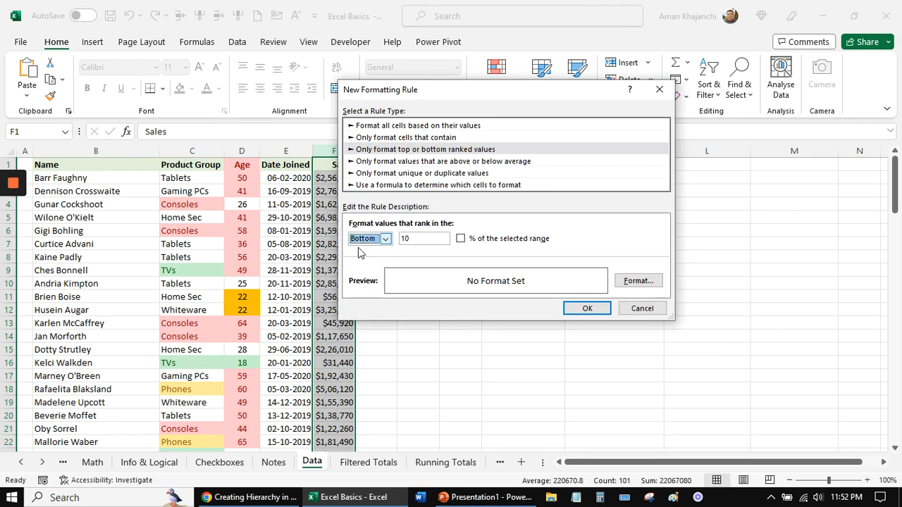
{"action": "key", "text": "Tab"}
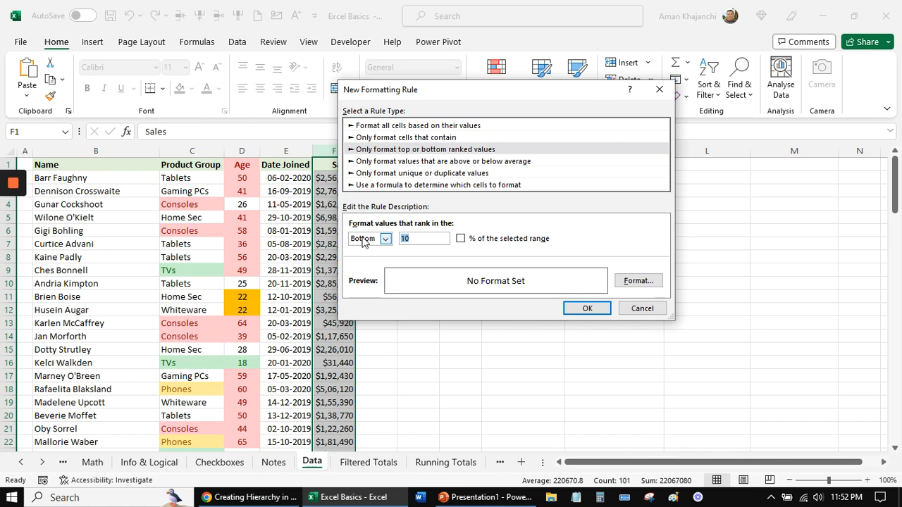
{"action": "type", "text": "5"}
Step: Give the bottom 5 rule a purple background fill, apply it and check the Sales column
{"action": "left_click", "coordinate": [638, 281]}
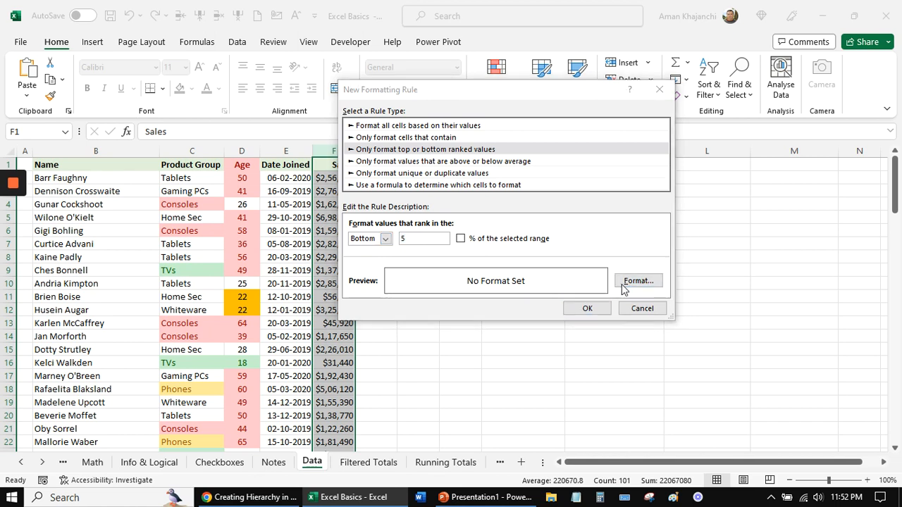
{"action": "left_click", "coordinate": [460, 169]}
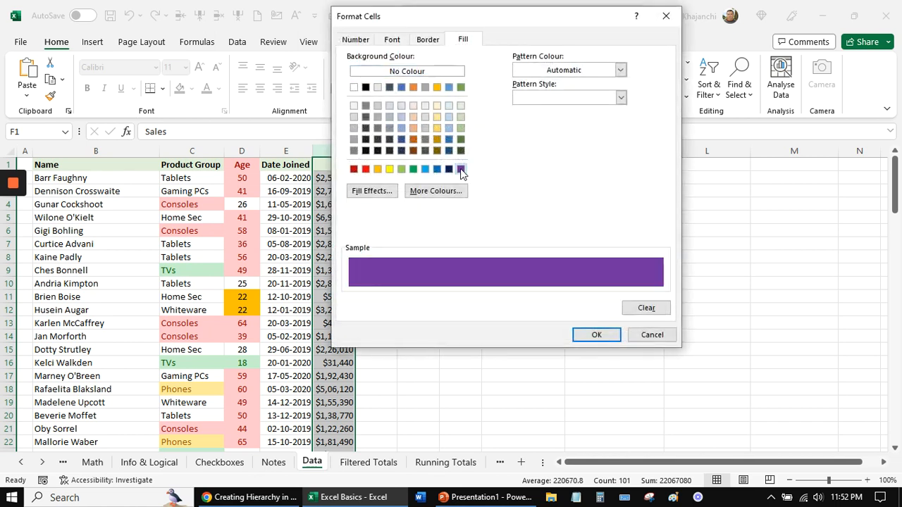
{"action": "left_click", "coordinate": [596, 335]}
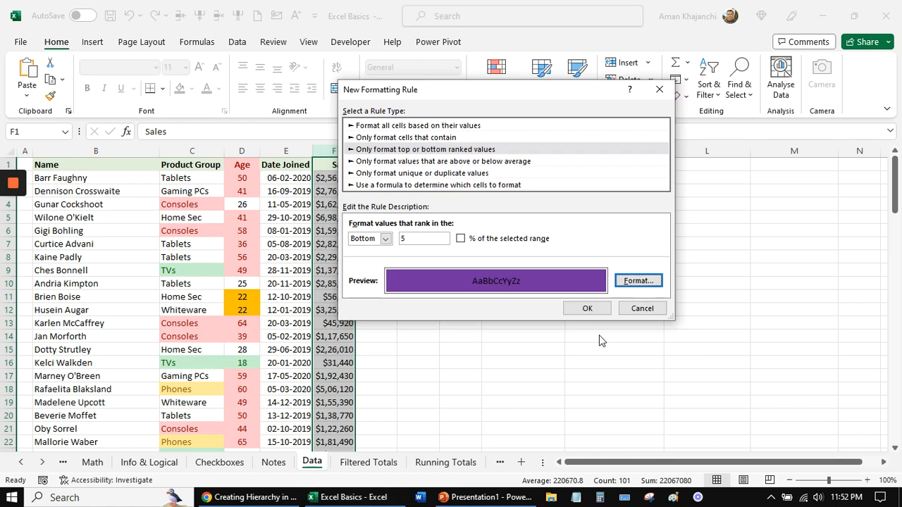
{"action": "left_click", "coordinate": [587, 308]}
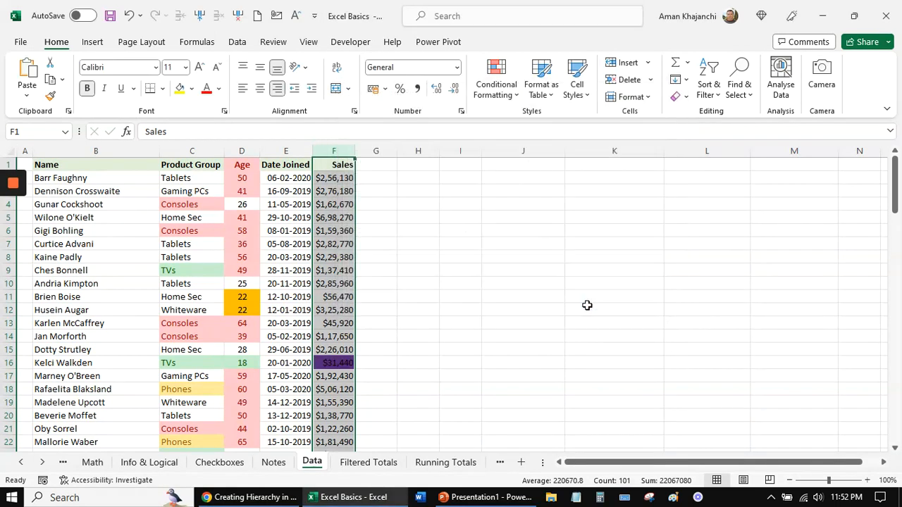
{"action": "left_click", "coordinate": [344, 260]}
{"action": "scroll", "coordinate": [335, 211], "scroll_direction": "down", "scroll_amount": 6}
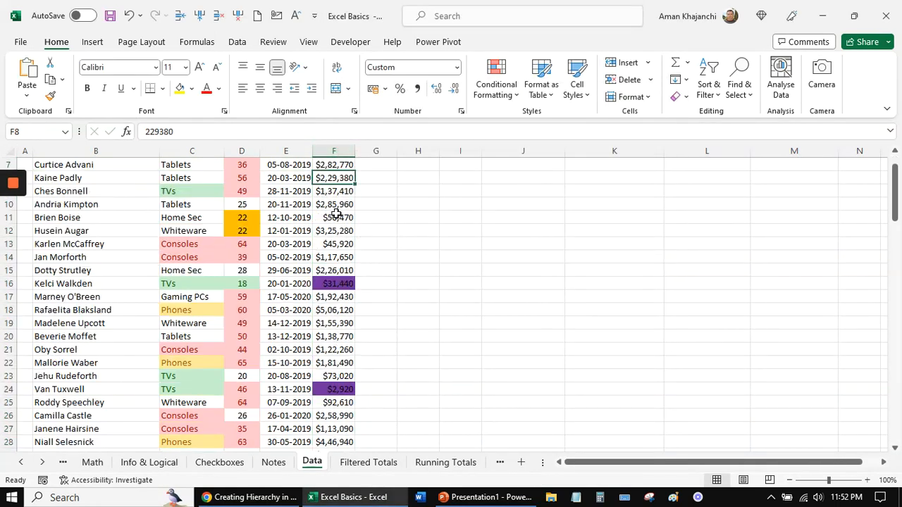
{"action": "scroll", "coordinate": [335, 211], "scroll_direction": "up", "scroll_amount": 6}
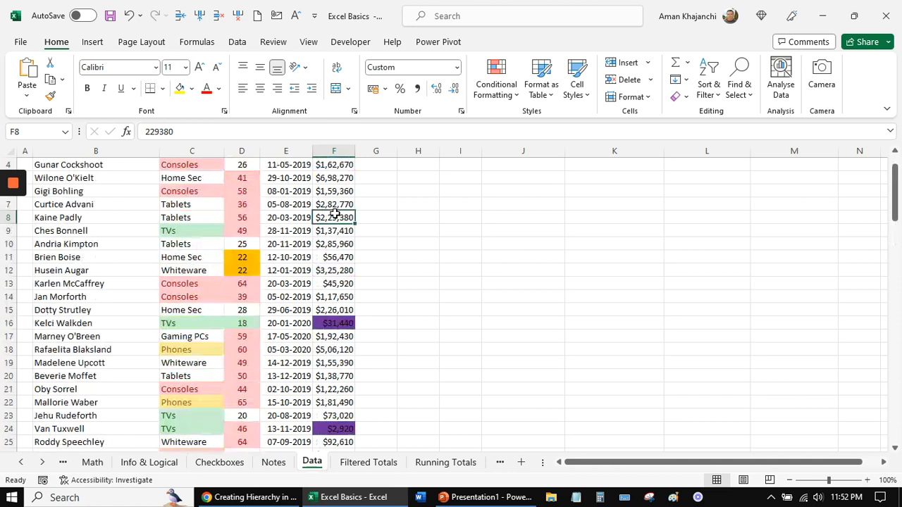
Step: Highlight the top-ranked values in the whole Sales column with Light Red Fill with Dark Red Text, reducing the item count below 10
{"action": "left_click", "coordinate": [337, 150]}
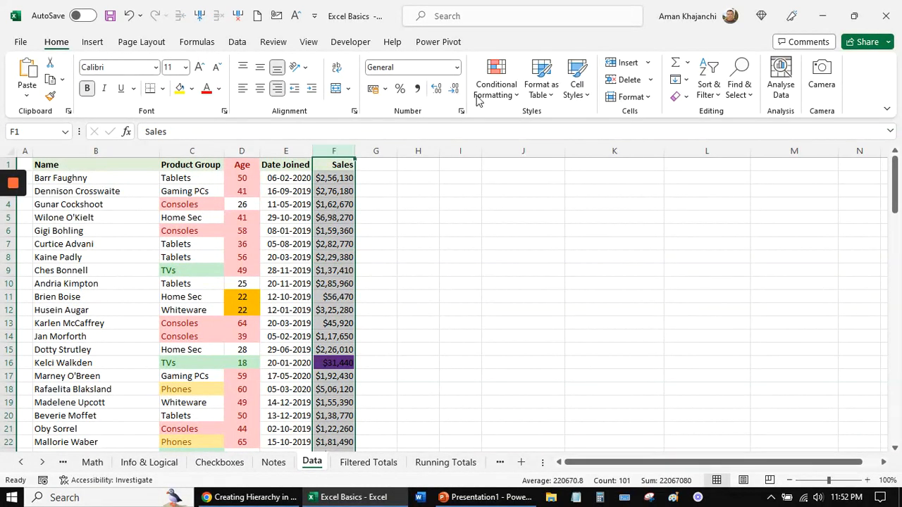
{"action": "left_click", "coordinate": [499, 94]}
{"action": "mouse_move", "coordinate": [536, 157]}
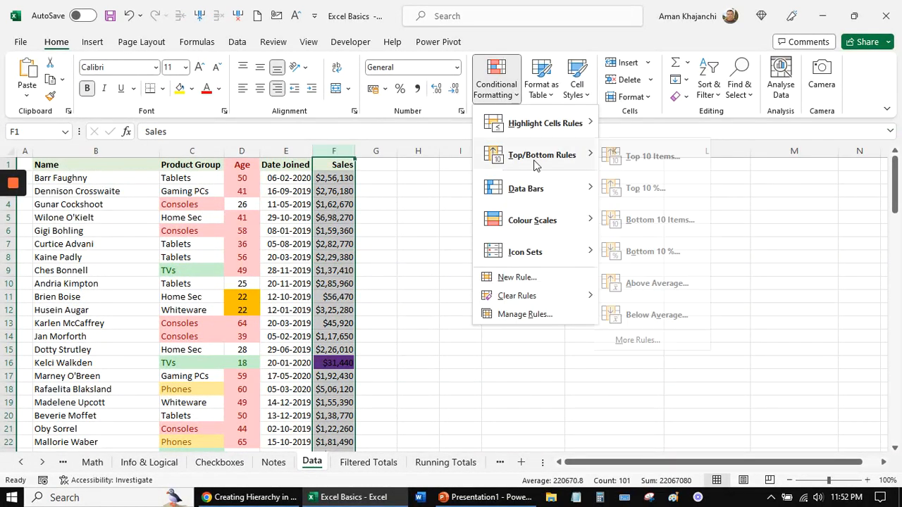
{"action": "left_click", "coordinate": [660, 157]}
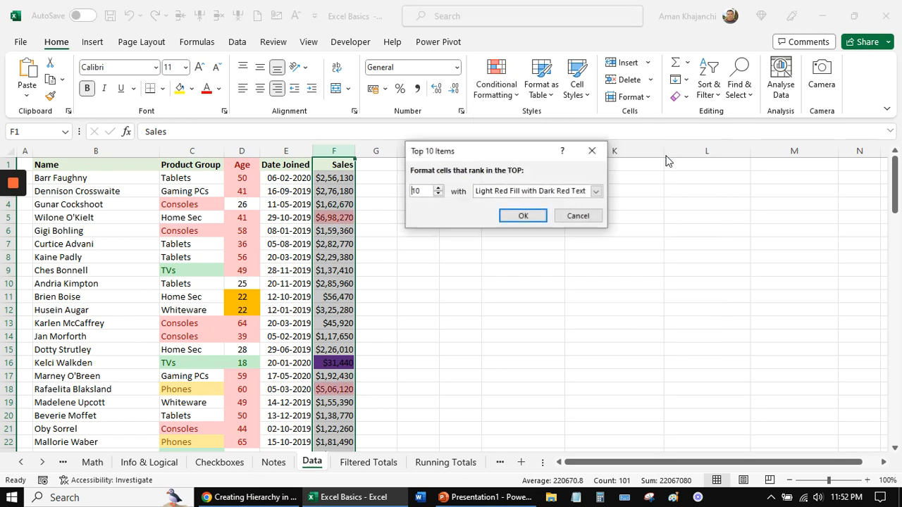
{"action": "left_click", "coordinate": [438, 195]}
{"action": "left_click", "coordinate": [438, 195]}
{"action": "left_click", "coordinate": [511, 215]}
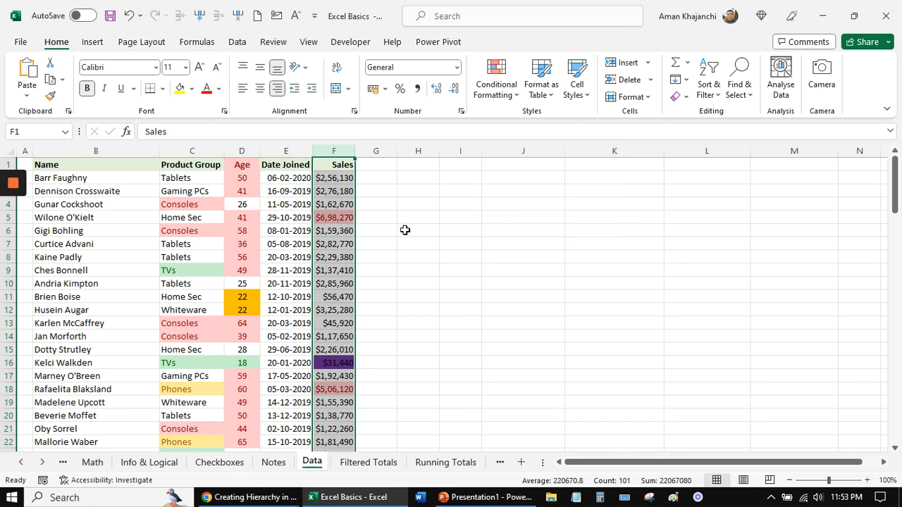
{"action": "left_click", "coordinate": [495, 90]}
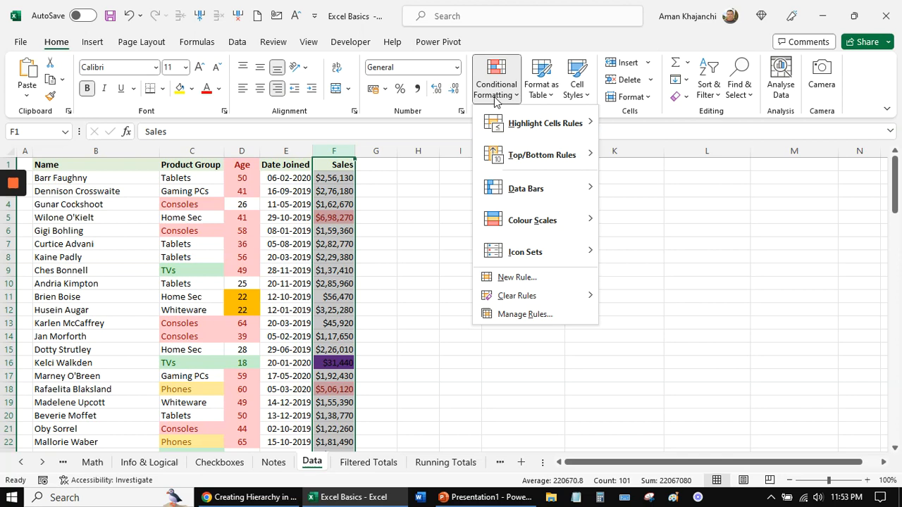
{"action": "mouse_move", "coordinate": [529, 157]}
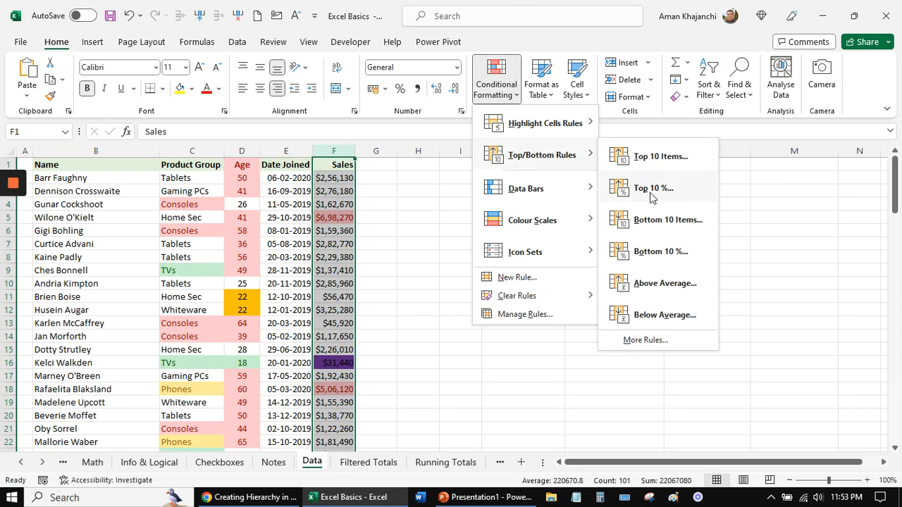
{"action": "left_click", "coordinate": [581, 344]}
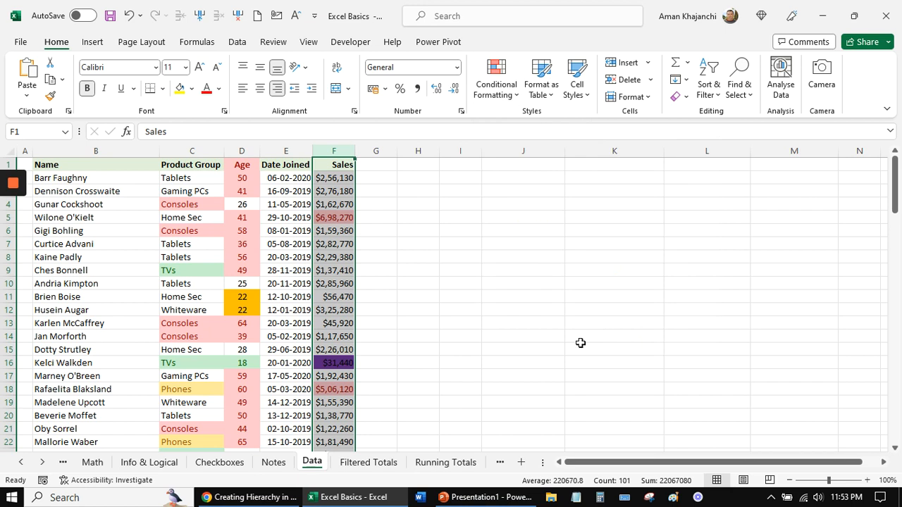
Step: Select the Date Joined column and review the periods offered by the A Date Occurring rule without applying it
{"action": "left_click", "coordinate": [298, 150]}
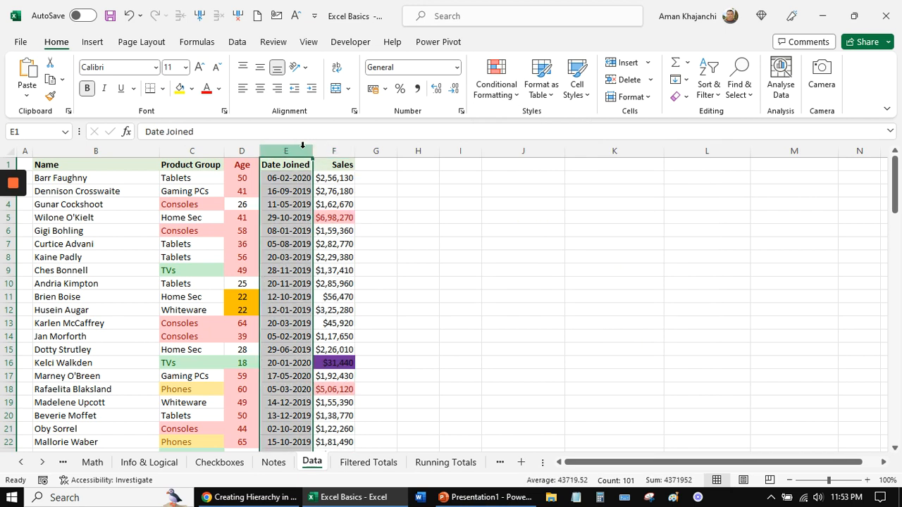
{"action": "left_click", "coordinate": [506, 97]}
{"action": "mouse_move", "coordinate": [527, 127]}
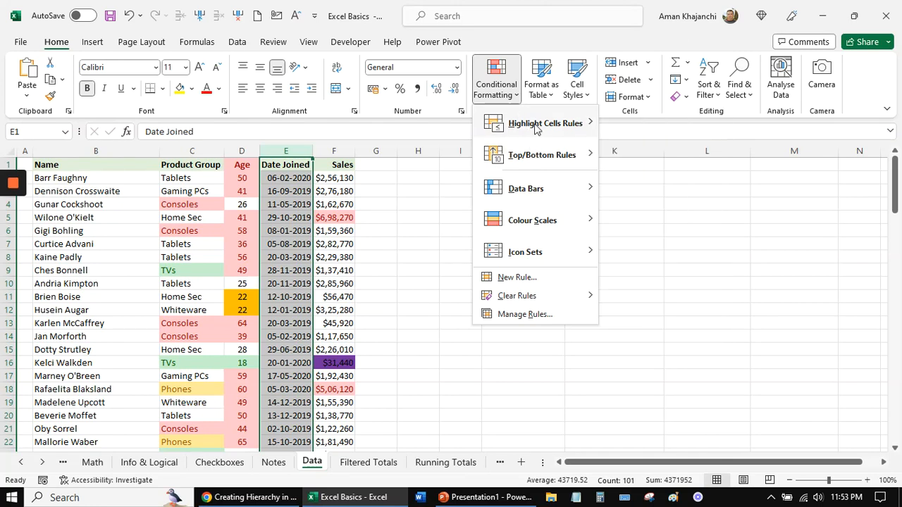
{"action": "left_click", "coordinate": [667, 284]}
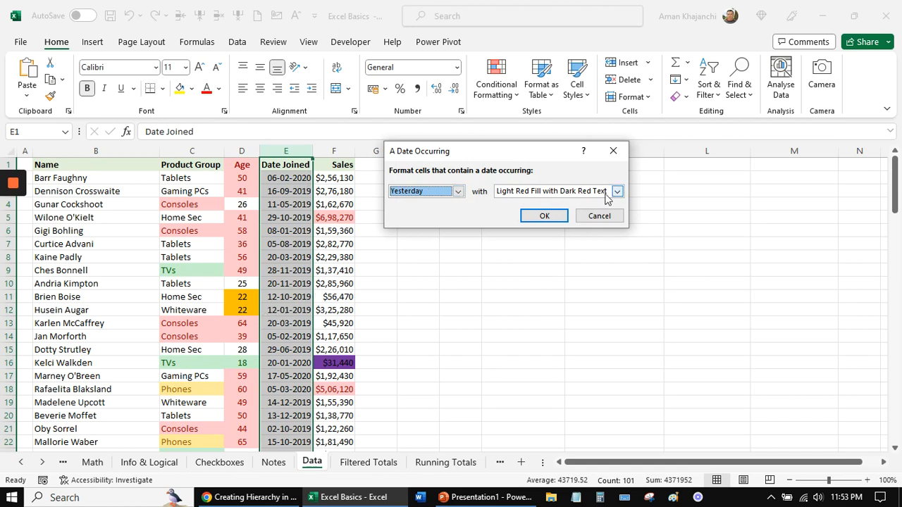
{"action": "left_click", "coordinate": [457, 192]}
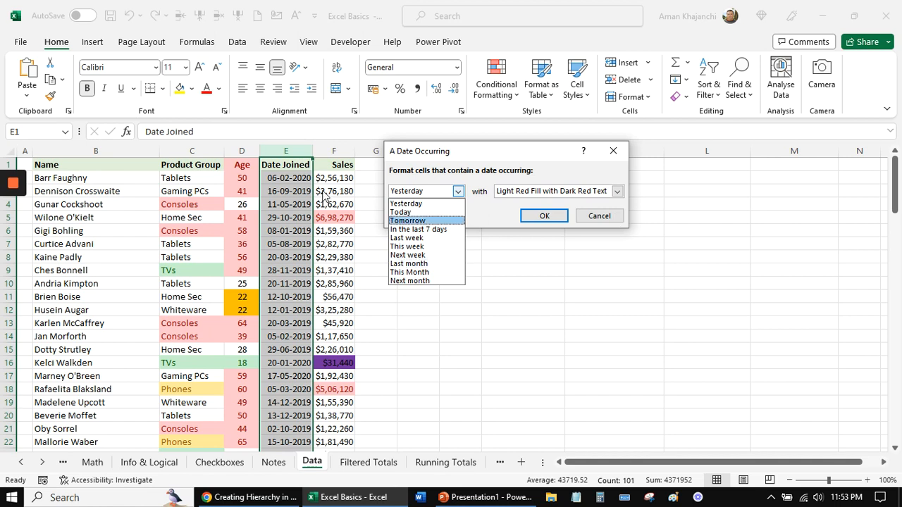
{"action": "left_click", "coordinate": [595, 217]}
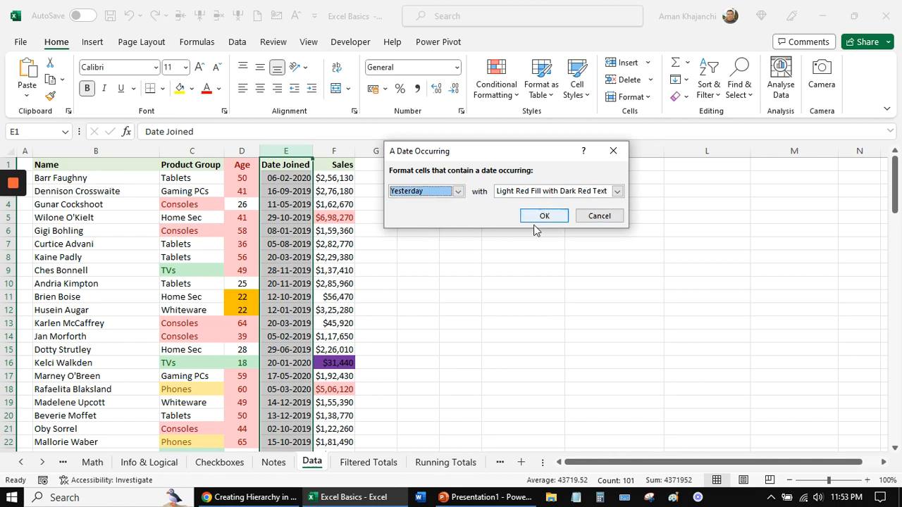
{"action": "left_click", "coordinate": [598, 217]}
Step: Start a new Date Joined rule that only formats cells that contain Dates Occurring, and review its period options
{"action": "left_click", "coordinate": [509, 94]}
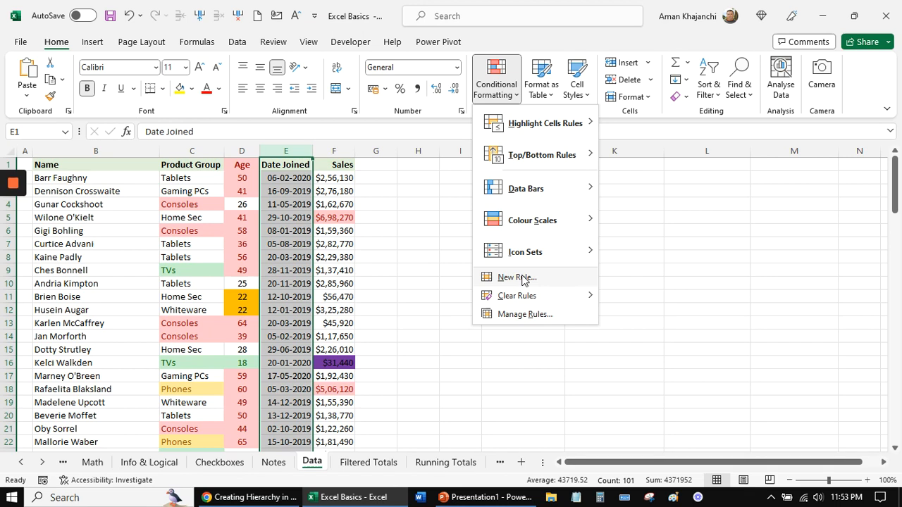
{"action": "left_click", "coordinate": [530, 279]}
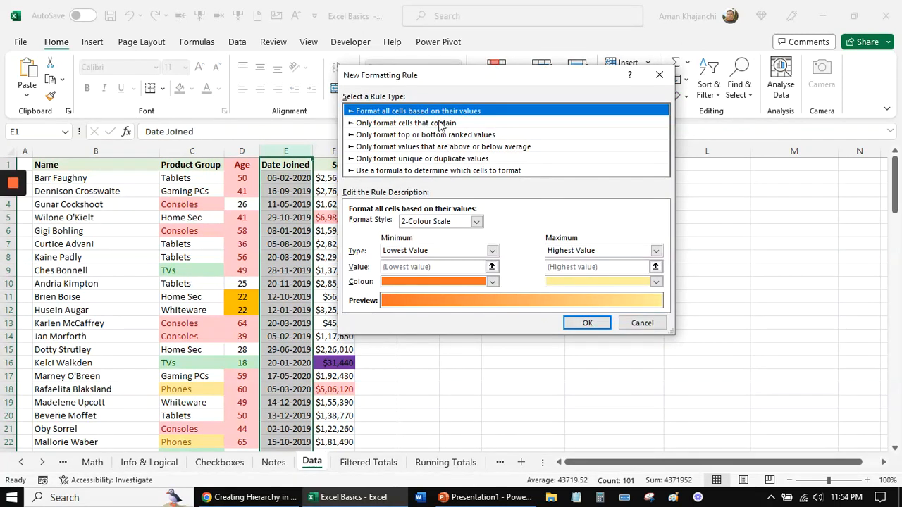
{"action": "left_click", "coordinate": [442, 124]}
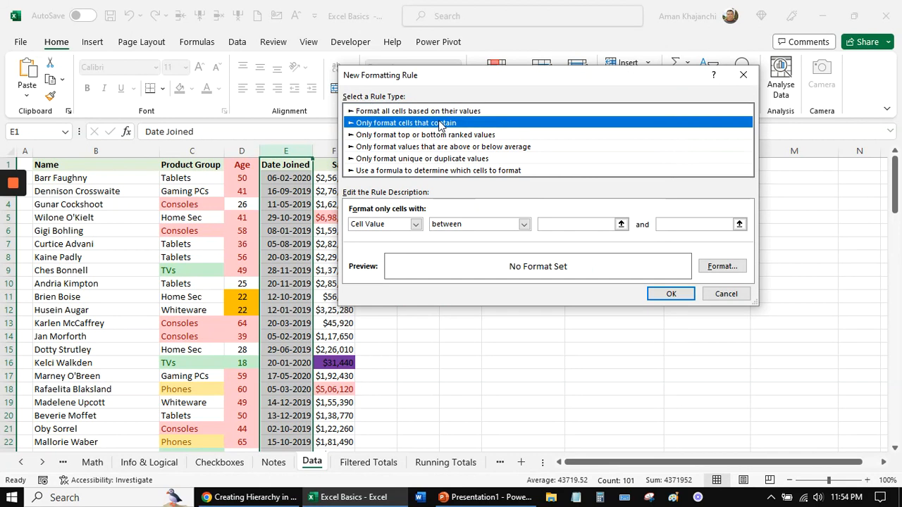
{"action": "left_click", "coordinate": [417, 224]}
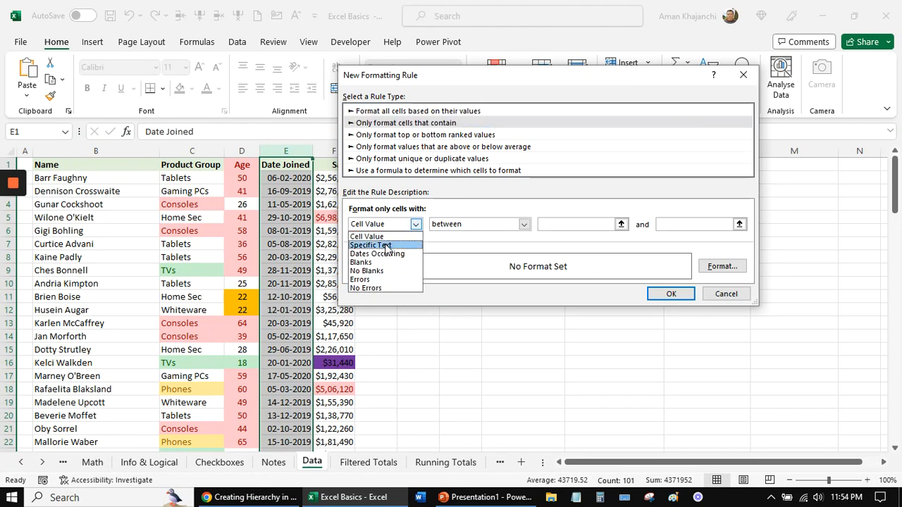
{"action": "left_click", "coordinate": [385, 254]}
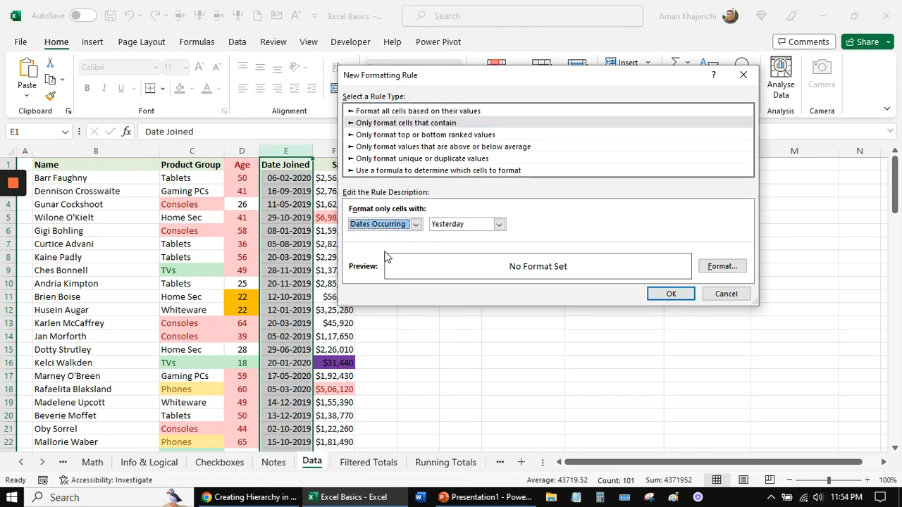
{"action": "left_click", "coordinate": [500, 224]}
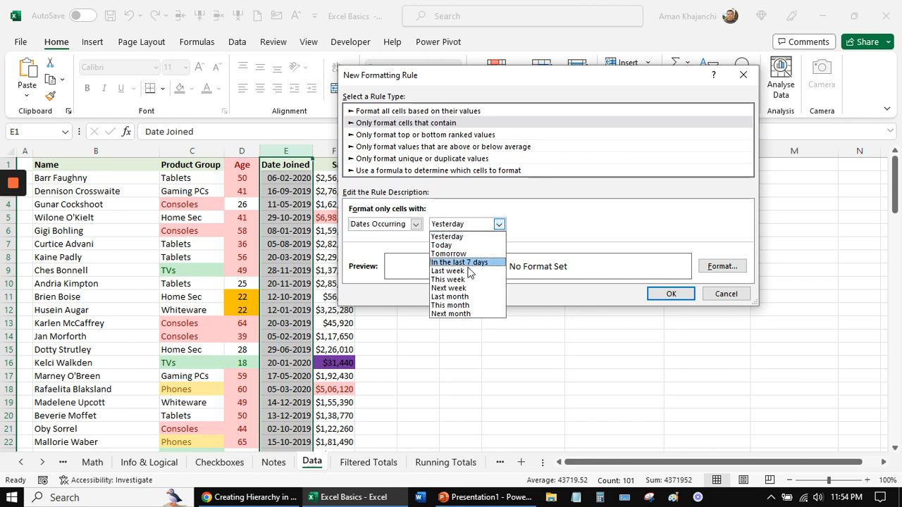
{"action": "left_click", "coordinate": [544, 229]}
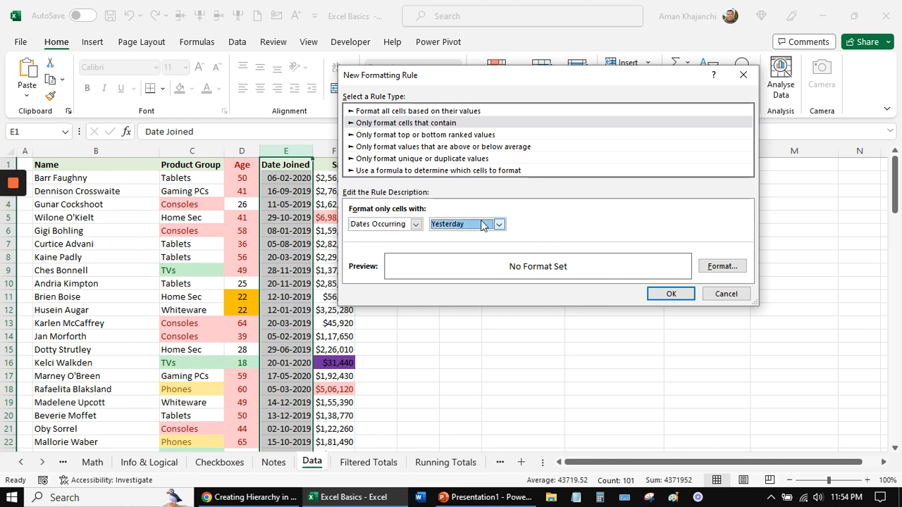
Step: Switch the Date Joined rule to format Blanks, give it a red background fill and apply it
{"action": "left_click", "coordinate": [416, 224]}
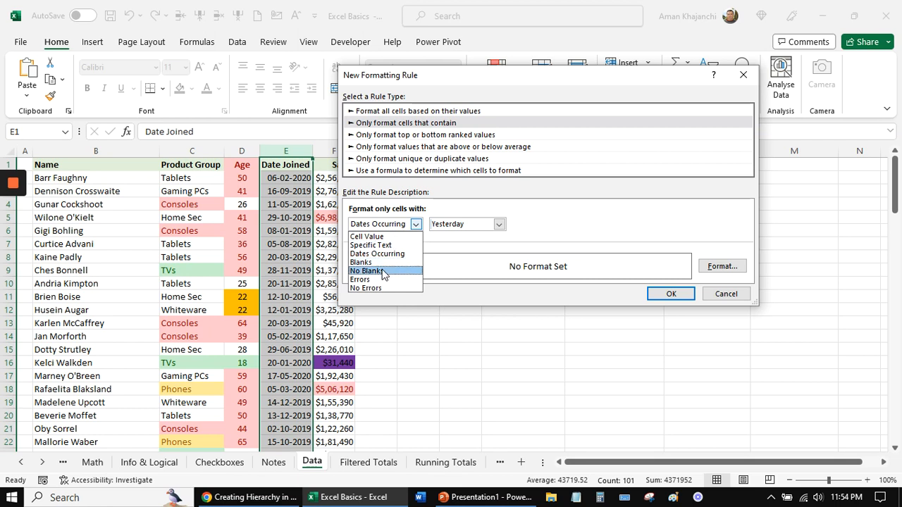
{"action": "left_click", "coordinate": [380, 262]}
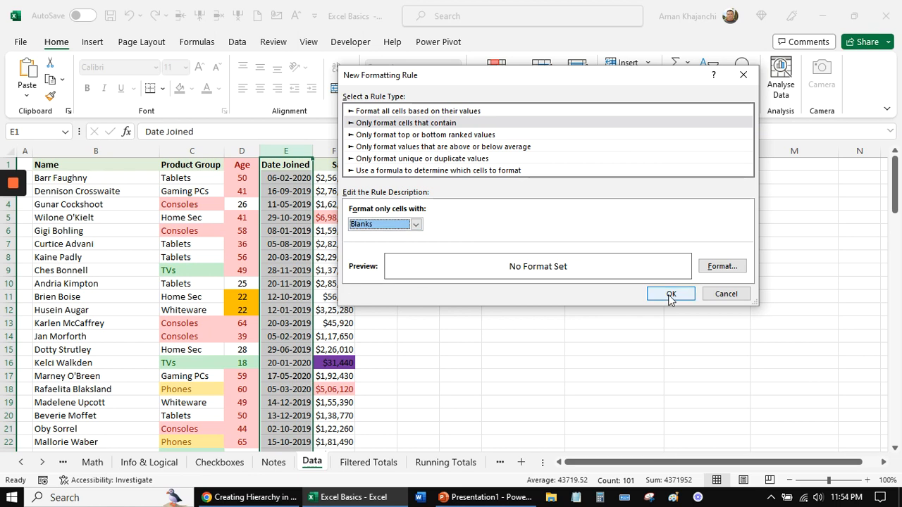
{"action": "left_click", "coordinate": [726, 266]}
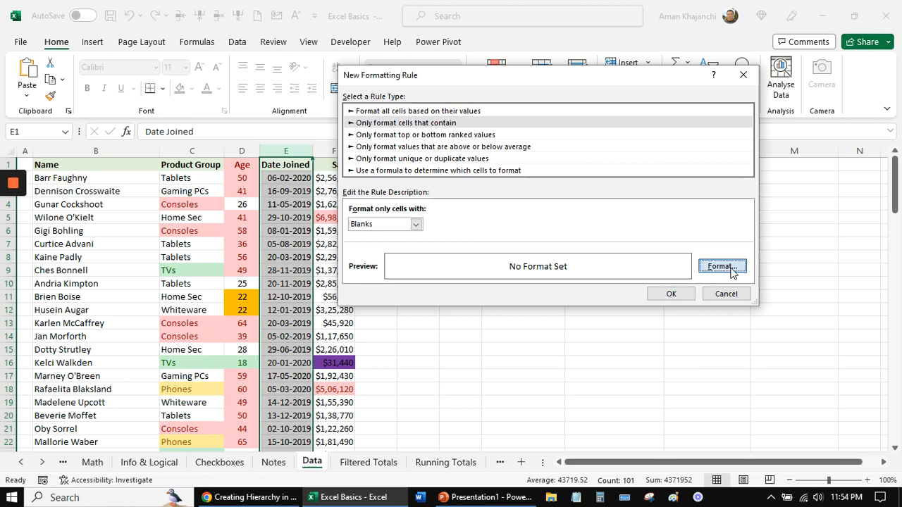
{"action": "left_click", "coordinate": [366, 169]}
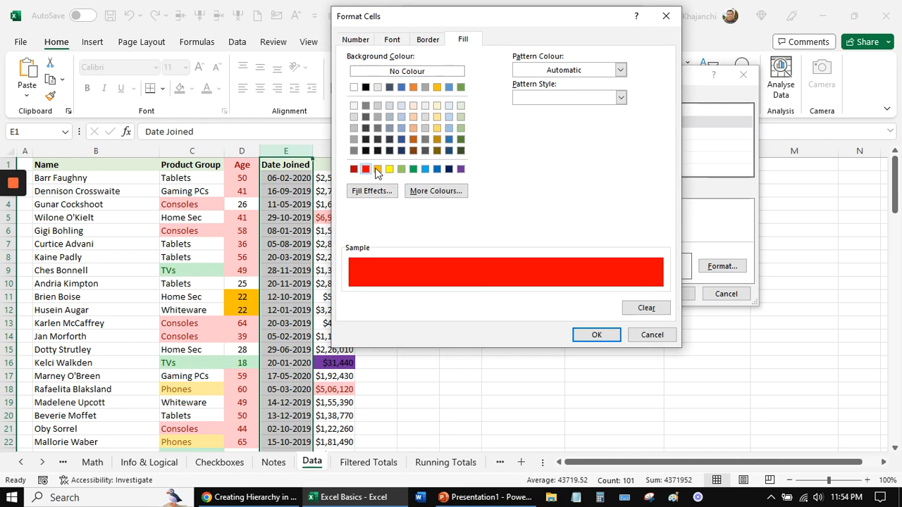
{"action": "left_click", "coordinate": [596, 335]}
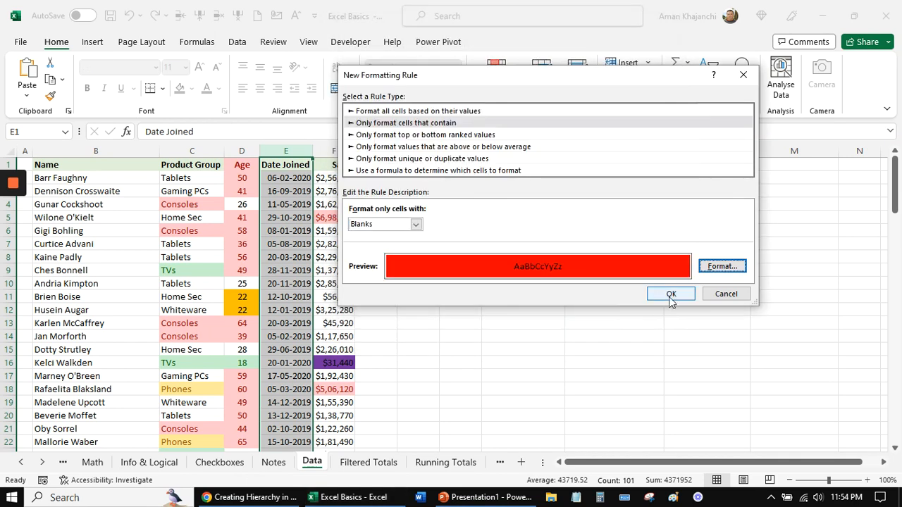
{"action": "left_click", "coordinate": [670, 296]}
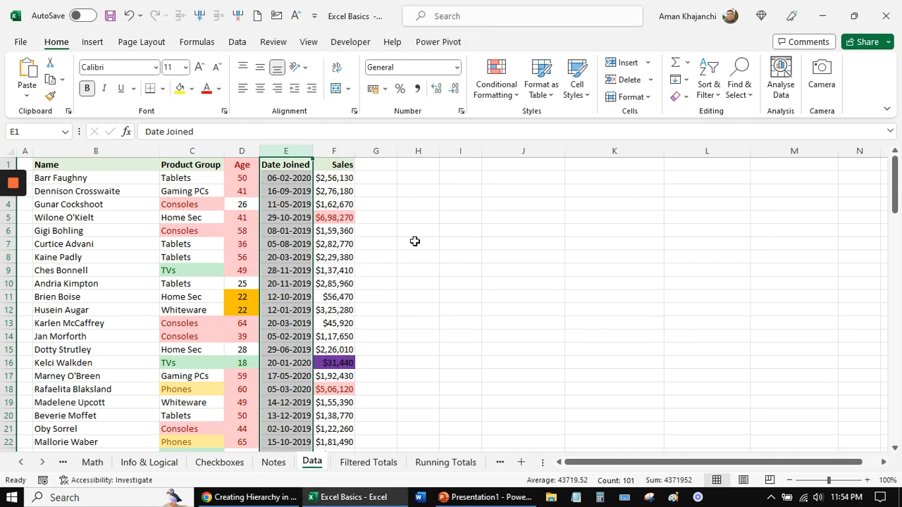
Step: Clear the Date Joined values in cells E8 and E12 to test the blanks rule
{"action": "left_click", "coordinate": [284, 257]}
{"action": "key", "text": "Down"}
{"action": "key", "text": "Down"}
{"action": "key", "text": "Down"}
{"action": "key", "text": "Down"}
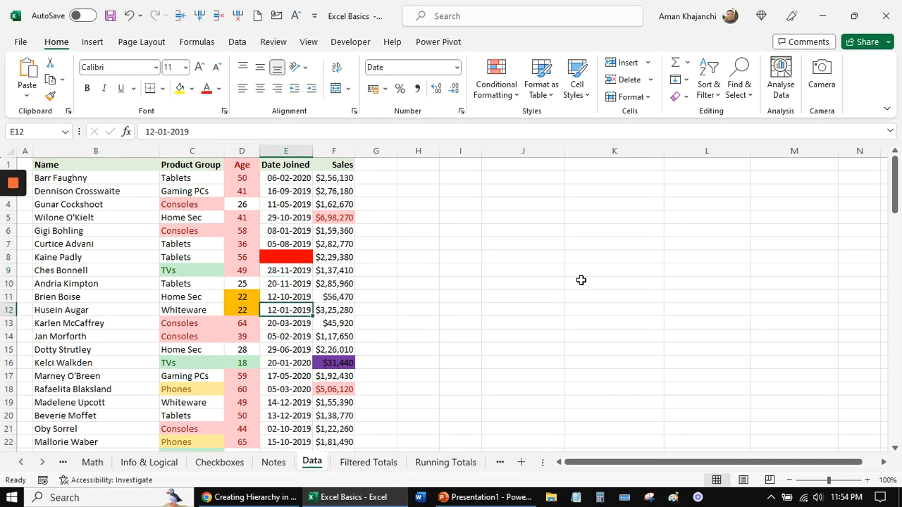
{"action": "key", "text": "Down"}
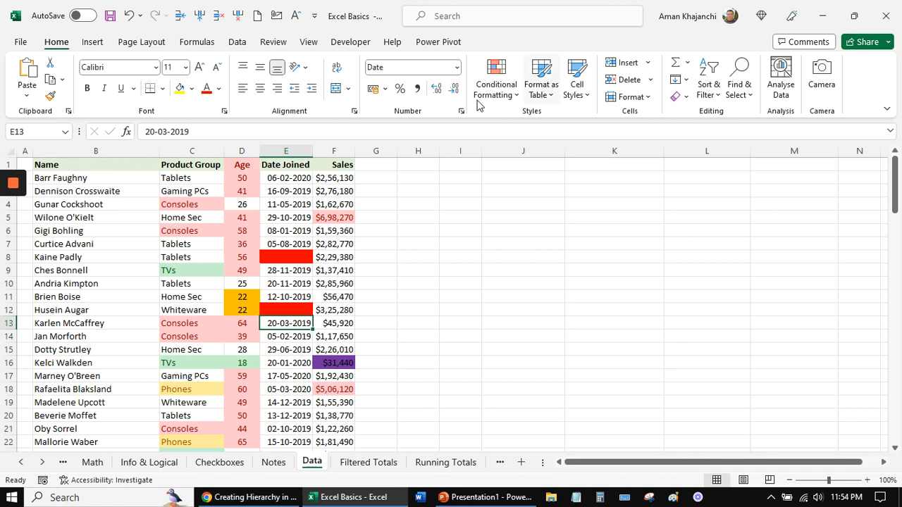
Step: Preview the Blue Data Bar on cell E13, then apply the green-yellow-red colour scale to that cell
{"action": "left_click", "coordinate": [515, 92]}
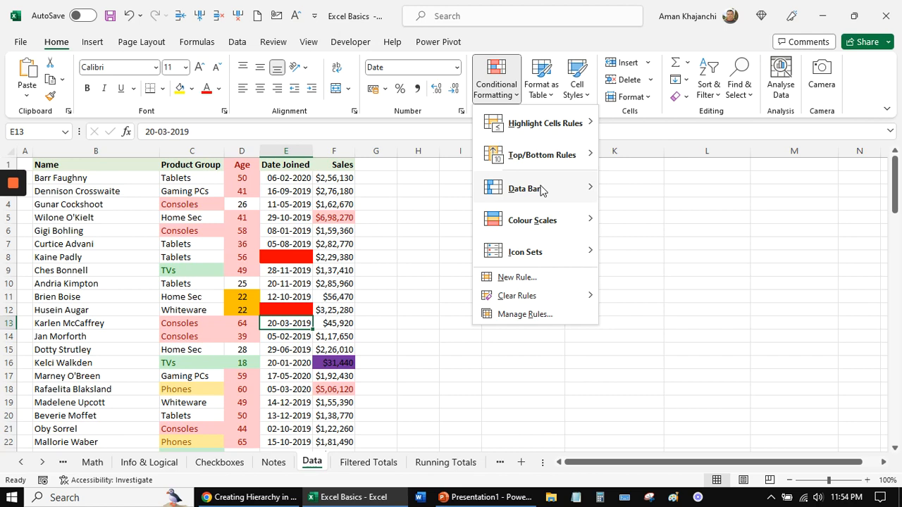
{"action": "mouse_move", "coordinate": [540, 190]}
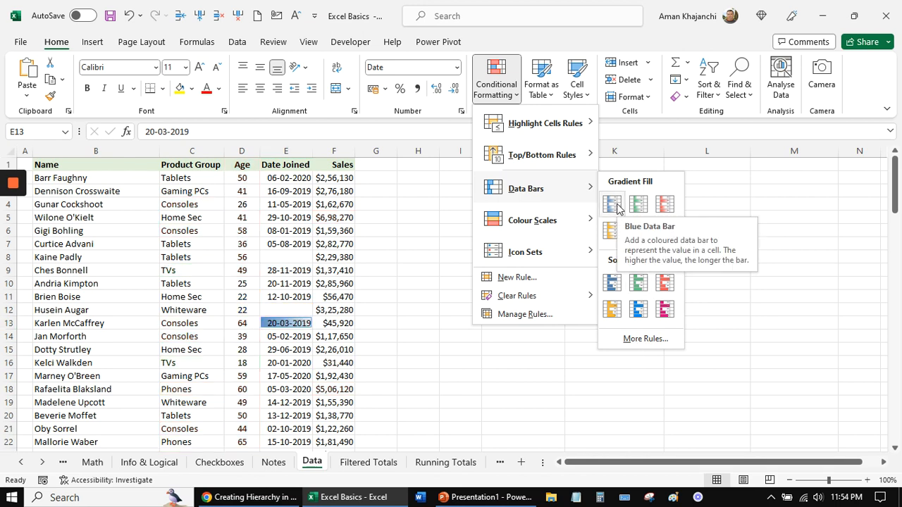
{"action": "mouse_move", "coordinate": [531, 224]}
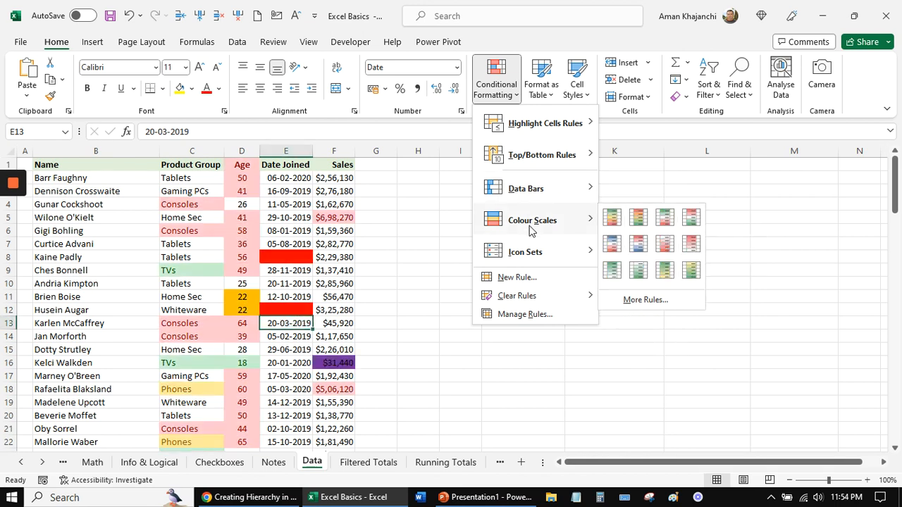
{"action": "left_click", "coordinate": [620, 223]}
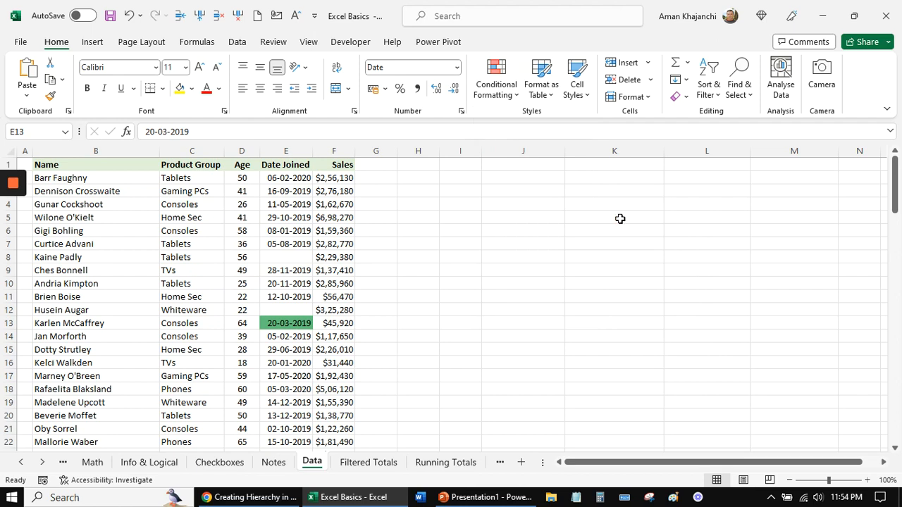
Step: Select the whole Date Joined column and preview a colour scale and the 3 Stars icon set without applying them
{"action": "left_click", "coordinate": [296, 165]}
{"action": "key", "text": "ctrl+space"}
{"action": "left_click", "coordinate": [501, 90]}
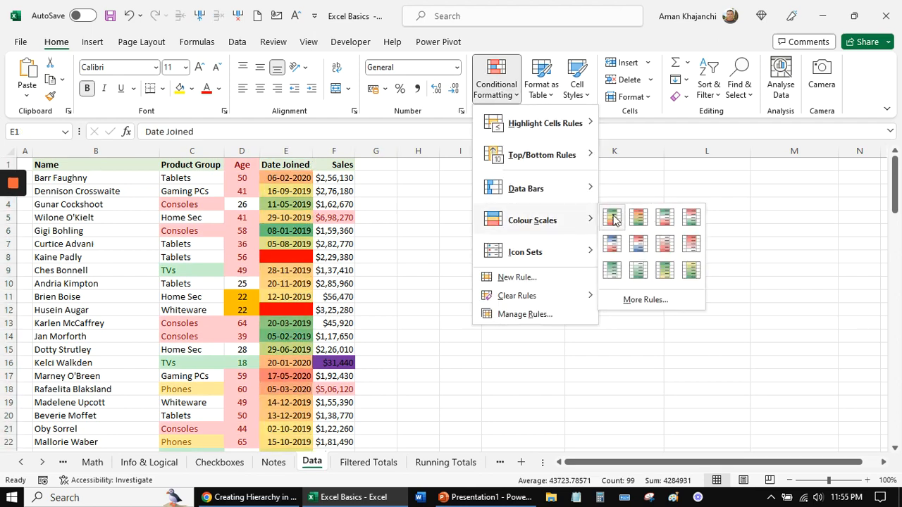
{"action": "mouse_move", "coordinate": [541, 262]}
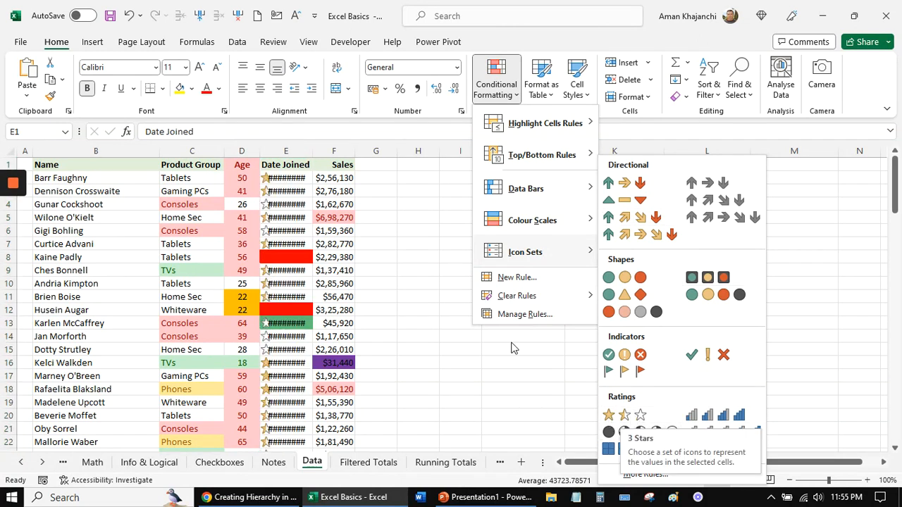
{"action": "left_click", "coordinate": [425, 202]}
Step: Enter the sample ratings 5, 4, 3, 4, 5, 1, 2 and 3 in cells H4 to H11
{"action": "left_click", "coordinate": [431, 201]}
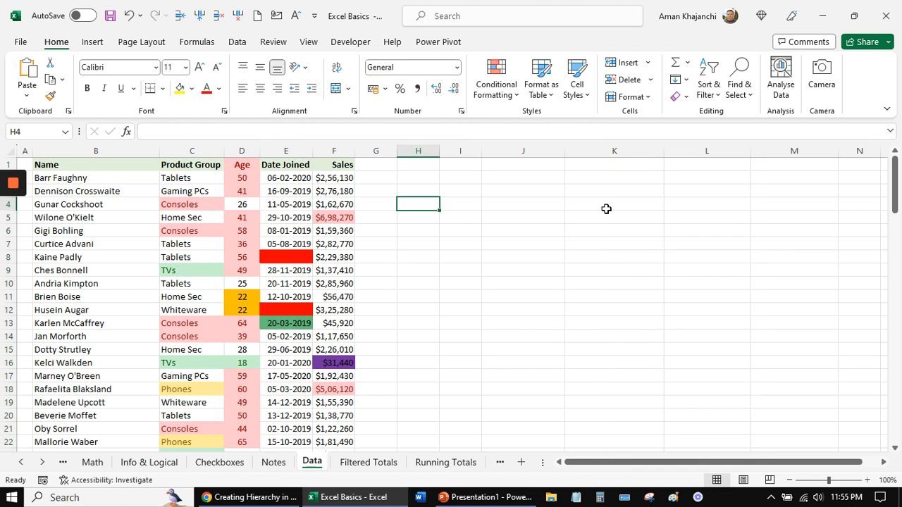
{"action": "type", "text": "5"}
{"action": "key", "text": "Return"}
{"action": "type", "text": "4"}
{"action": "key", "text": "Return"}
{"action": "type", "text": "3"}
{"action": "key", "text": "Return"}
{"action": "type", "text": "4"}
{"action": "key", "text": "Return"}
{"action": "type", "text": "5"}
{"action": "key", "text": "Return"}
{"action": "type", "text": "1"}
{"action": "key", "text": "Return"}
{"action": "type", "text": "2"}
{"action": "key", "text": "Return"}
{"action": "type", "text": "3"}
{"action": "key", "text": "Return"}
Step: Apply the 3 Stars icon set to the ratings in H4:H11
{"action": "key", "text": "Up"}
{"action": "key", "text": "Up"}
{"action": "key", "text": "Up"}
{"action": "key", "text": "Up"}
{"action": "key", "text": "Up"}
{"action": "key", "text": "Up"}
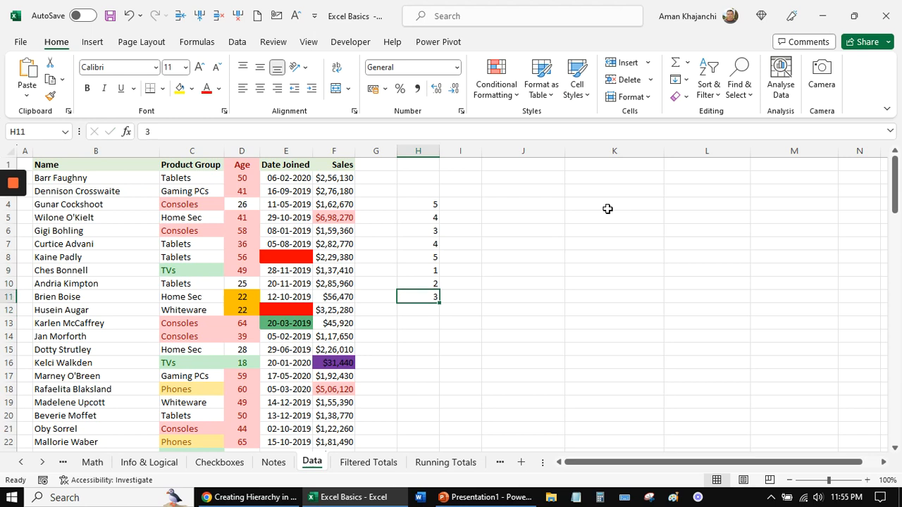
{"action": "key", "text": "Up"}
{"action": "key", "text": "Up"}
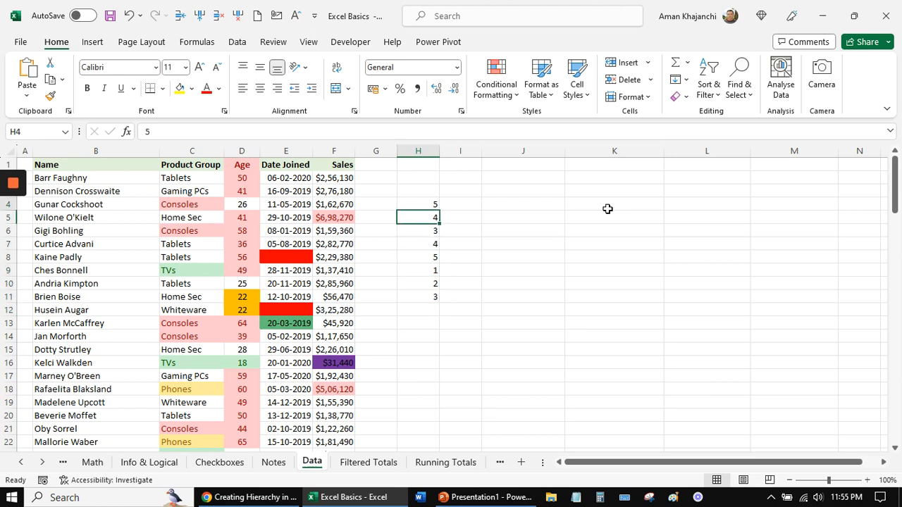
{"action": "key", "text": "ctrl+shift+Down"}
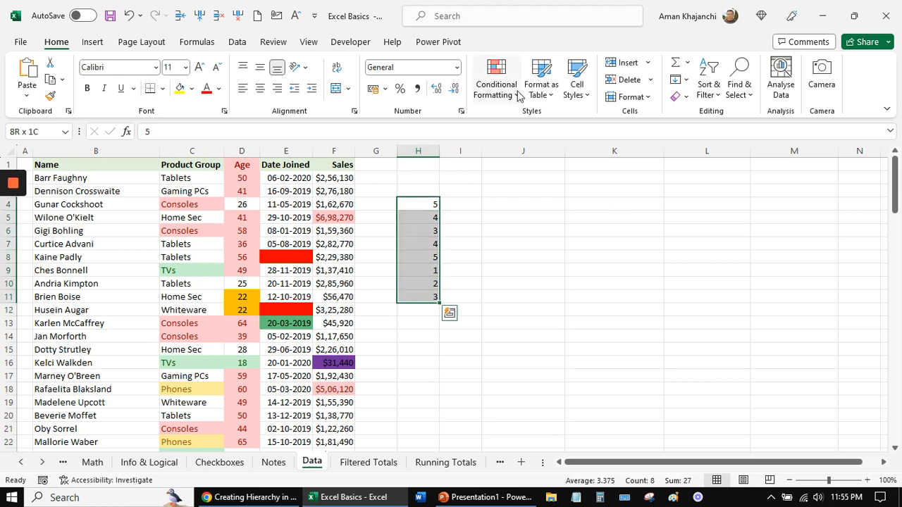
{"action": "left_click", "coordinate": [492, 95]}
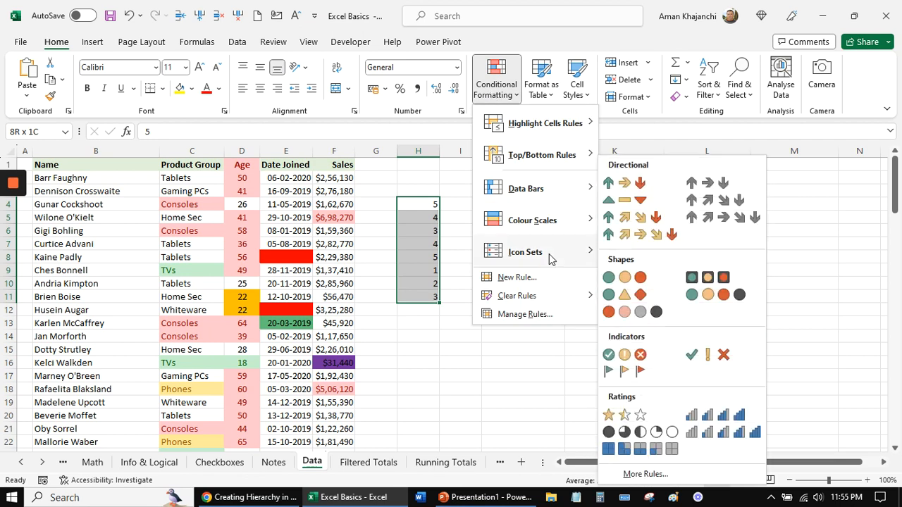
{"action": "left_click", "coordinate": [618, 416]}
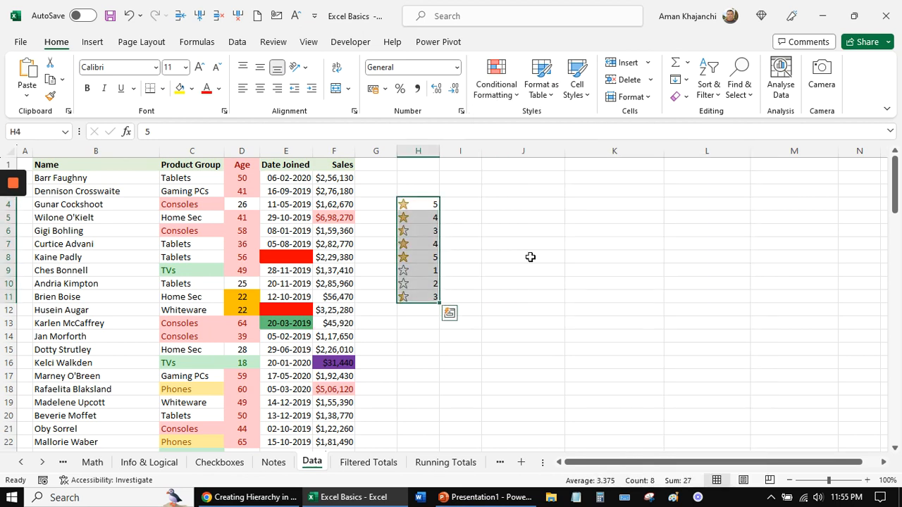